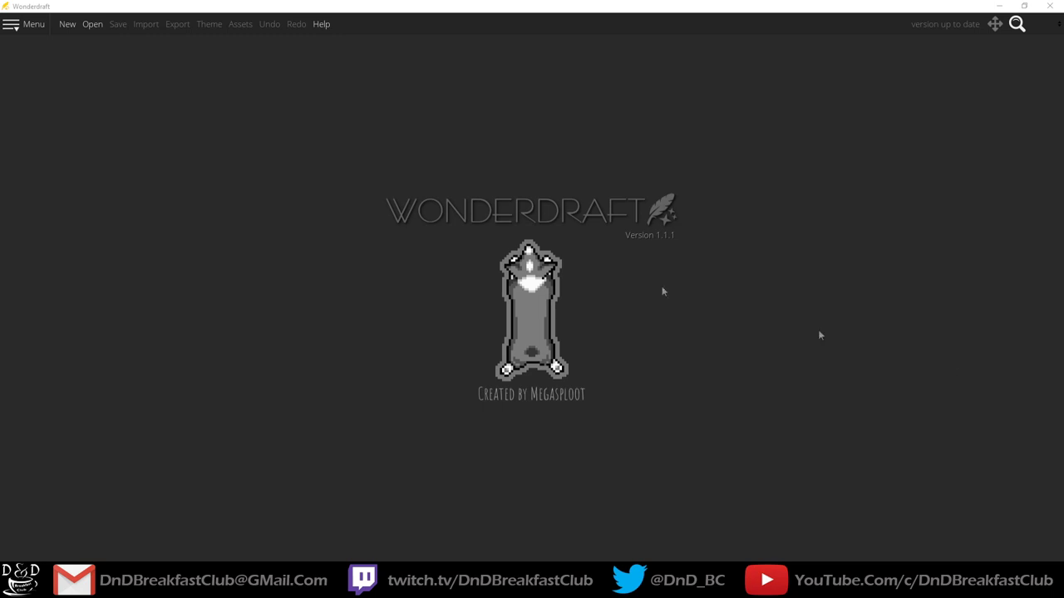
- Open the saved Josh's World.wonderdraft_map from the Open Map dialog
click(92, 24)
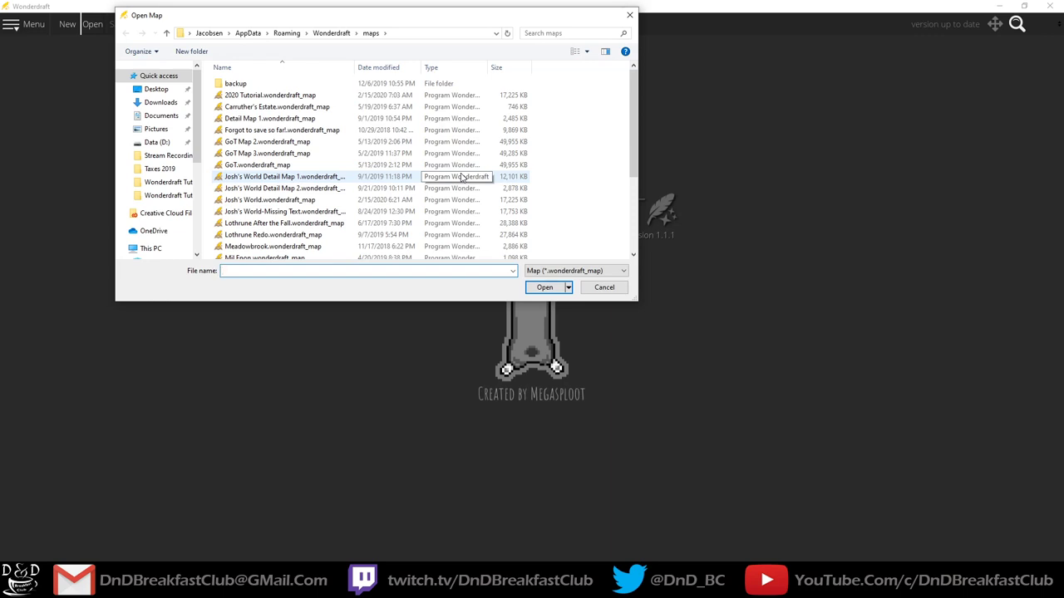
double_click(462, 177)
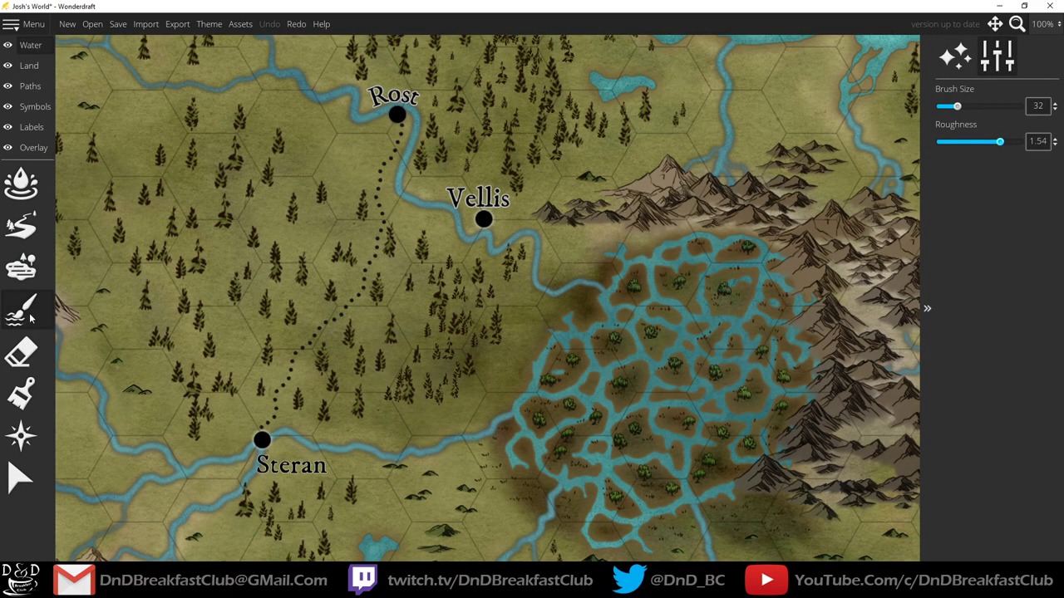
- Paint a freshwater stream running down into the lake north-east of Vellis
click(25, 312)
scroll(647, 114, up, 3)
mouse_move(669, 135)
mouse_down()
mouse_move(607, 187)
mouse_move(502, 196)
mouse_move(501, 173)
mouse_move(546, 155)
mouse_move(547, 144)
mouse_move(519, 123)
mouse_move(472, 128)
mouse_move(448, 142)
mouse_move(438, 164)
mouse_move(445, 195)
mouse_move(472, 207)
mouse_move(500, 199)
mouse_move(463, 191)
mouse_move(457, 155)
mouse_move(475, 141)
mouse_move(533, 140)
mouse_move(525, 133)
mouse_move(536, 150)
mouse_move(525, 155)
mouse_move(510, 135)
mouse_move(523, 161)
mouse_move(466, 184)
mouse_up()
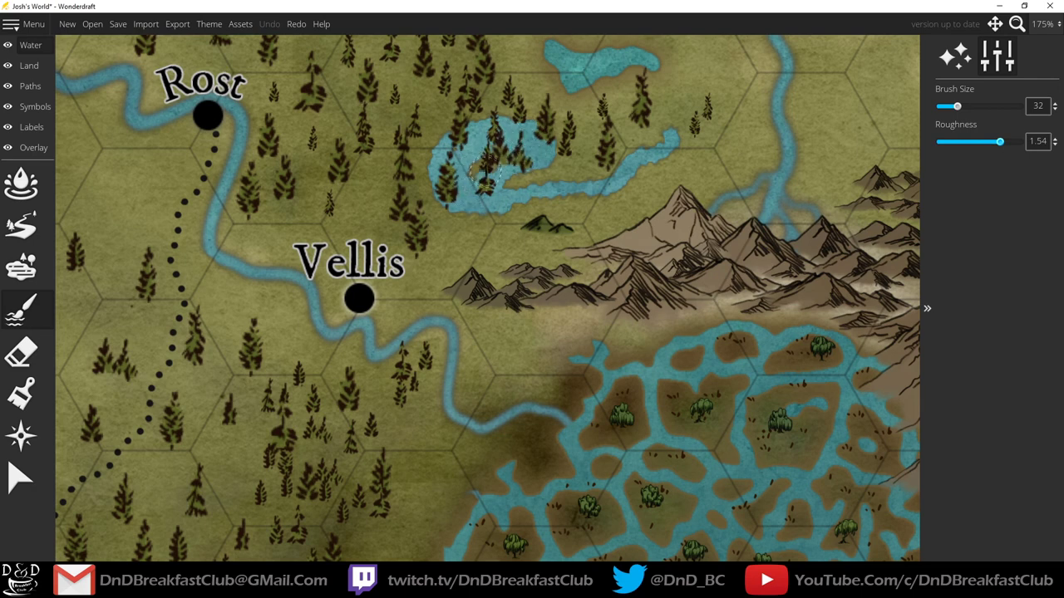
- Bring up the map-wide Map Effects settings
click(487, 193)
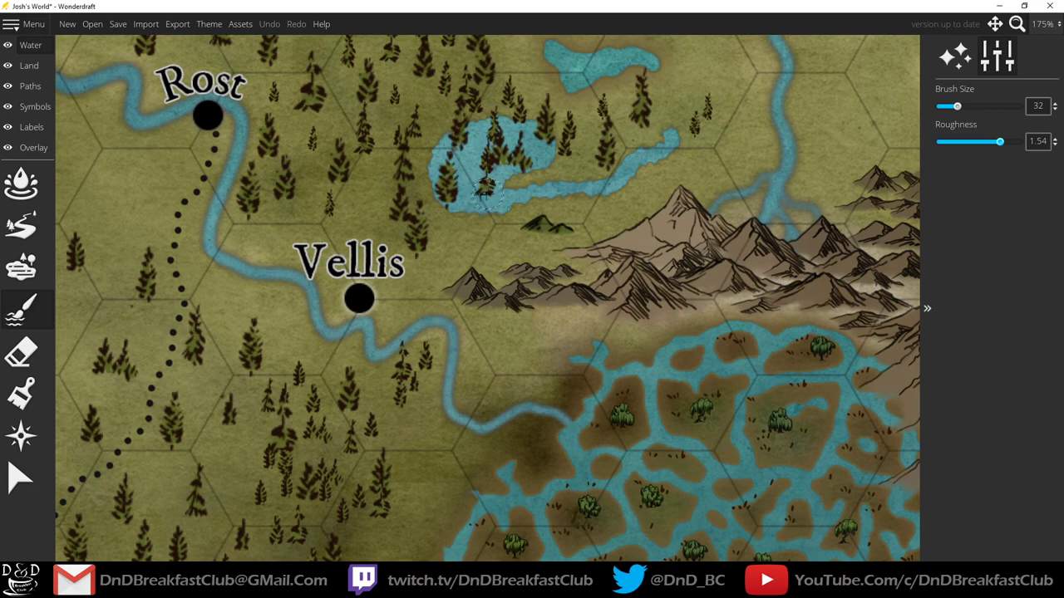
click(38, 191)
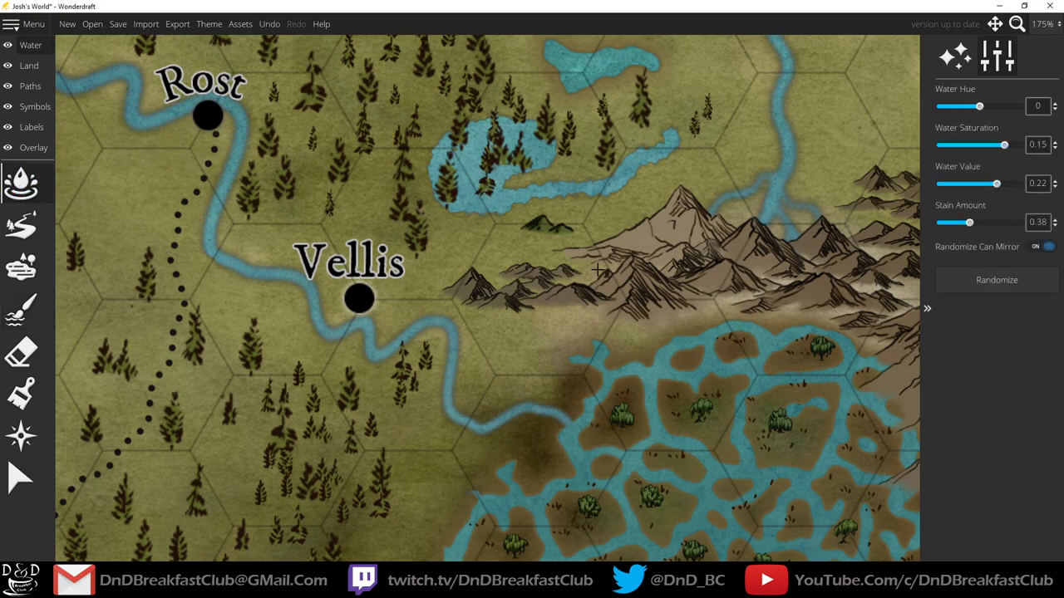
scroll(597, 268, down, 4)
click(959, 63)
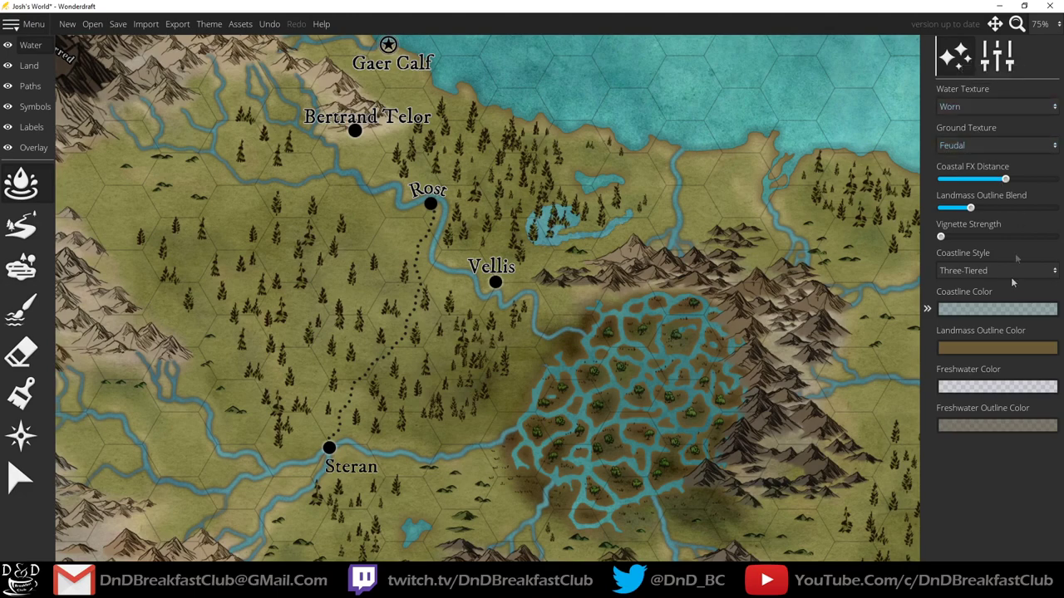
- Set the Freshwater Color to a translucent deep blue
click(974, 387)
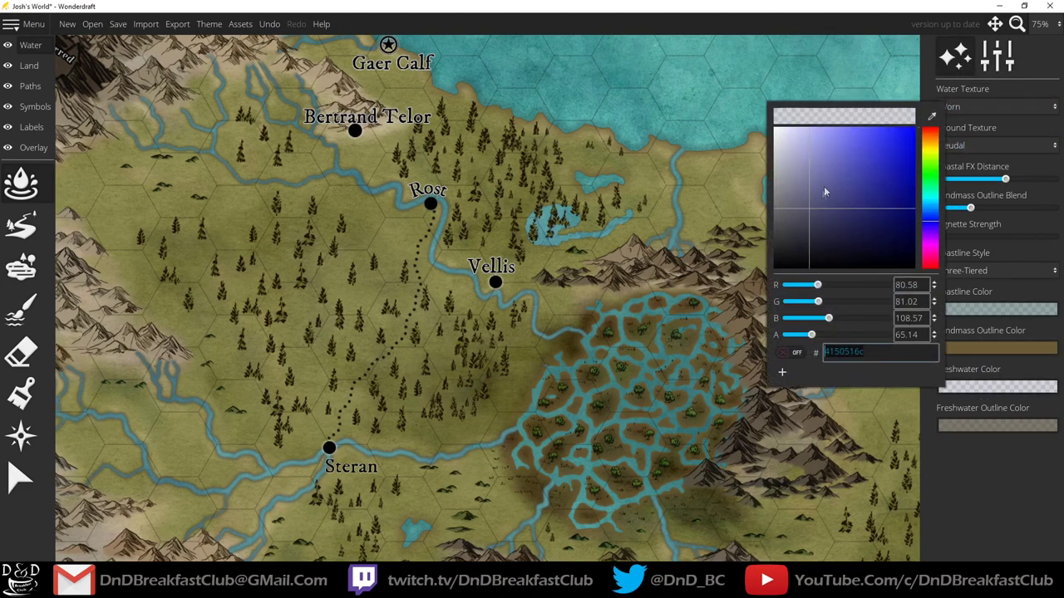
drag(824, 190, 915, 214)
click(932, 155)
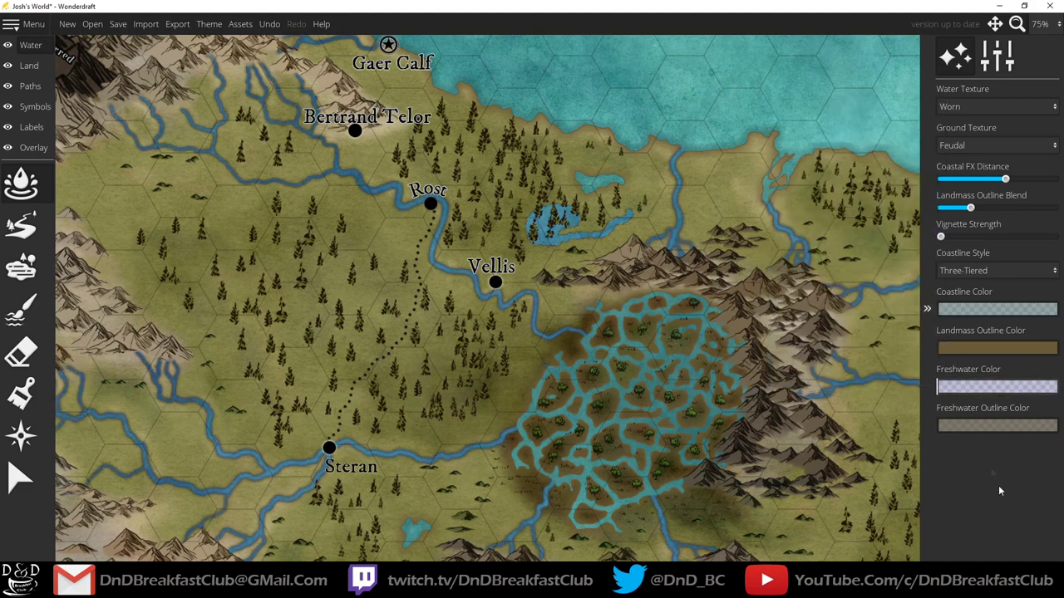
click(25, 65)
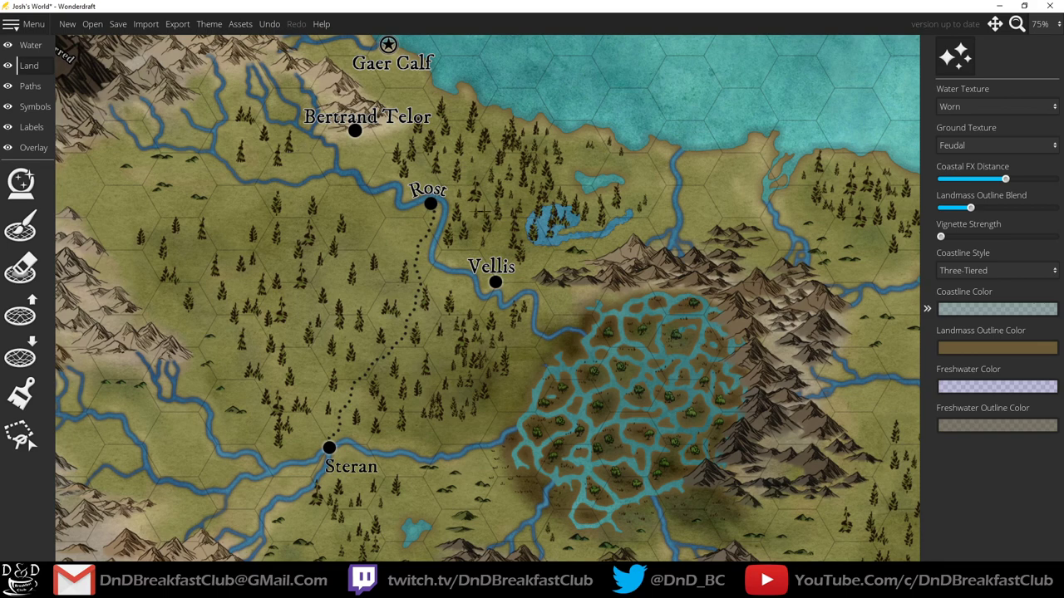
- Choose the light Forest [L] (1) land colour preset, then undo a trial tint stroke
click(38, 401)
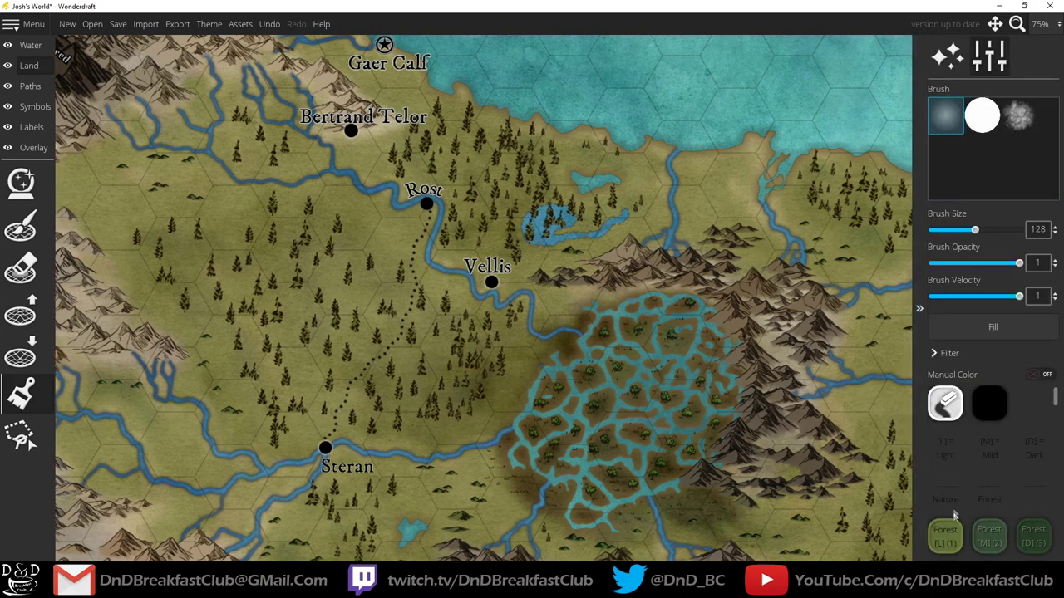
click(954, 539)
scroll(753, 221, up, 4)
mouse_move(687, 195)
mouse_down()
mouse_move(723, 275)
mouse_move(623, 306)
mouse_move(685, 248)
mouse_move(754, 305)
mouse_move(697, 361)
mouse_move(554, 287)
mouse_move(685, 235)
mouse_move(765, 331)
mouse_move(627, 374)
mouse_move(648, 222)
mouse_move(743, 226)
mouse_move(757, 272)
mouse_up()
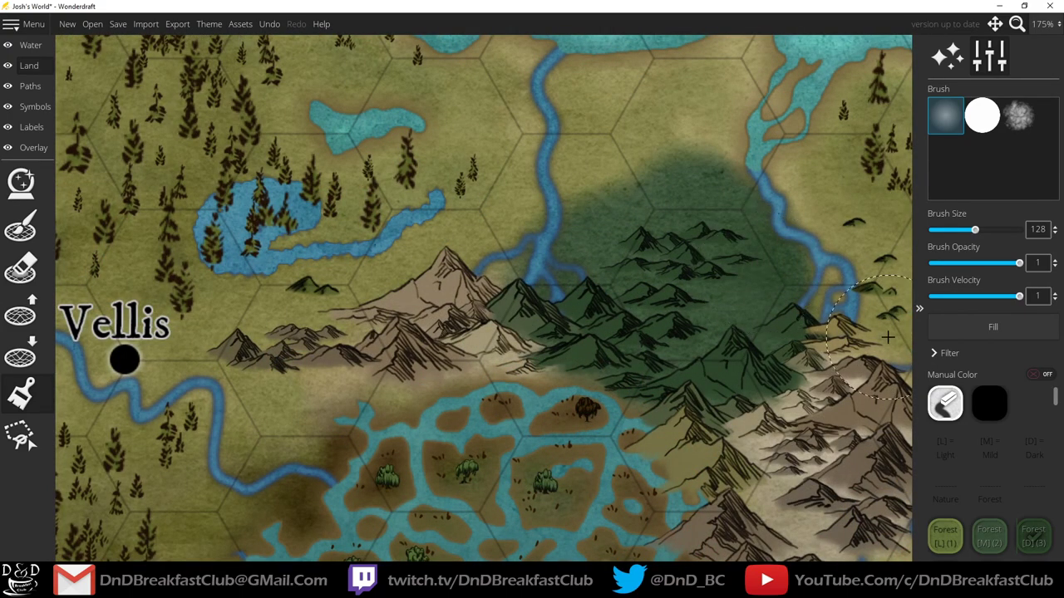
key(ctrl+z)
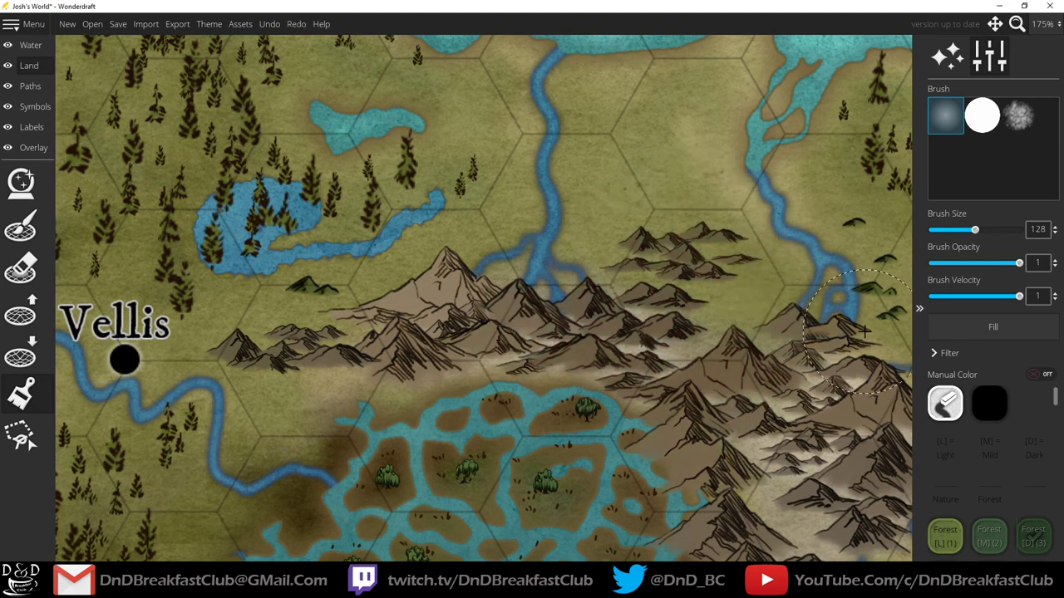
- Restrict the land brush filter to Ground, tint around the mountains, then undo it
click(936, 357)
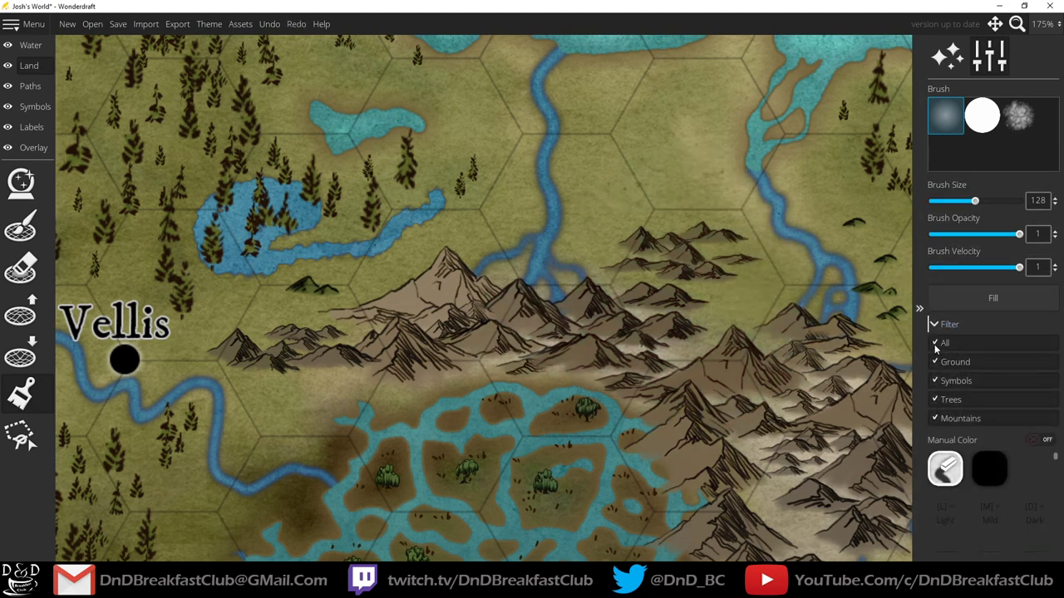
click(935, 346)
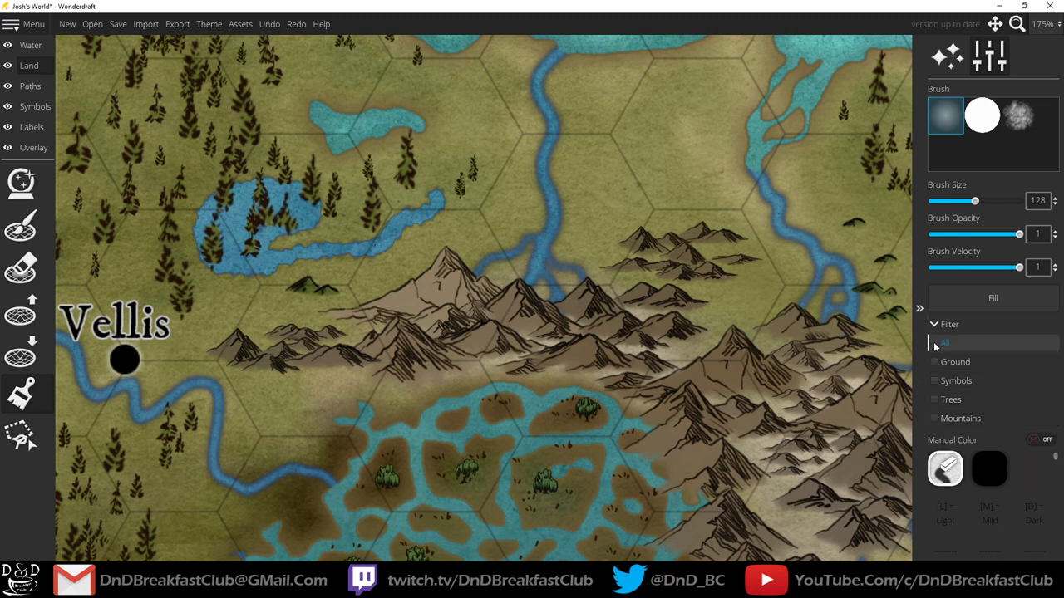
click(934, 363)
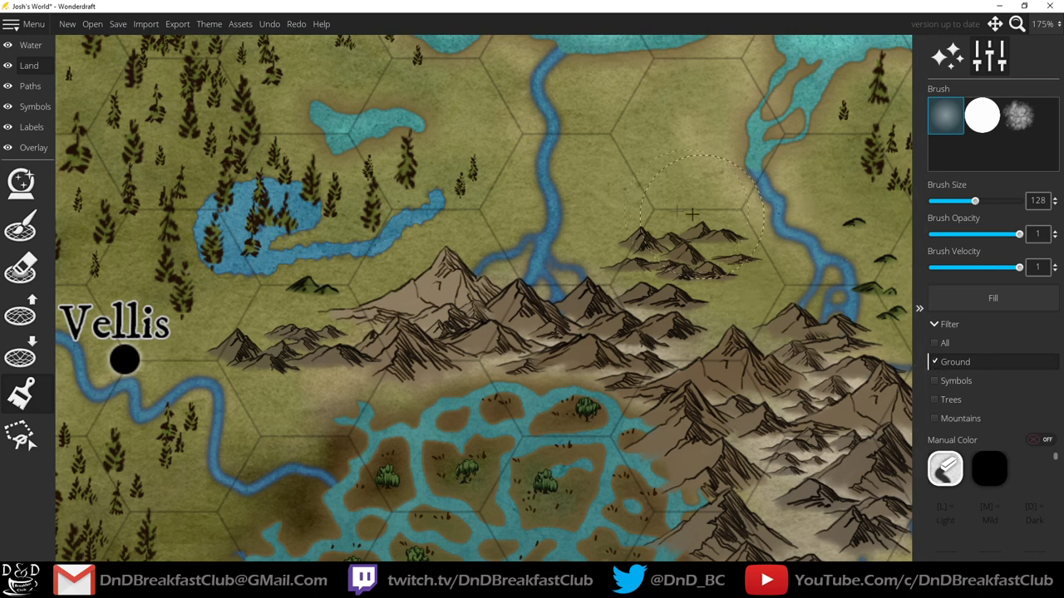
mouse_move(620, 159)
mouse_down()
mouse_move(629, 213)
mouse_move(715, 287)
mouse_move(606, 272)
mouse_move(707, 224)
mouse_move(735, 291)
mouse_move(736, 324)
mouse_move(486, 237)
mouse_move(657, 167)
mouse_move(731, 224)
mouse_up()
key(ctrl+z)
- Switch the filter to Mountains only and tint the central mountain cluster dark green
click(934, 363)
click(935, 362)
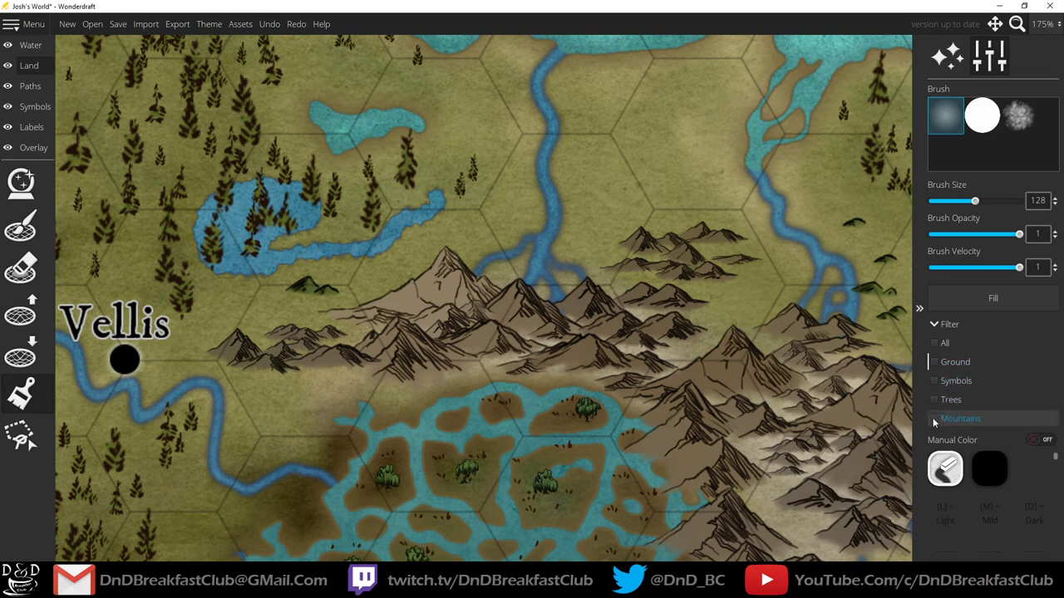
click(934, 421)
mouse_move(677, 266)
mouse_down()
mouse_move(674, 239)
mouse_move(641, 275)
mouse_move(641, 322)
mouse_move(561, 335)
mouse_move(445, 311)
mouse_move(281, 334)
mouse_move(531, 322)
mouse_move(690, 347)
mouse_move(824, 352)
mouse_move(845, 422)
mouse_move(710, 430)
mouse_up()
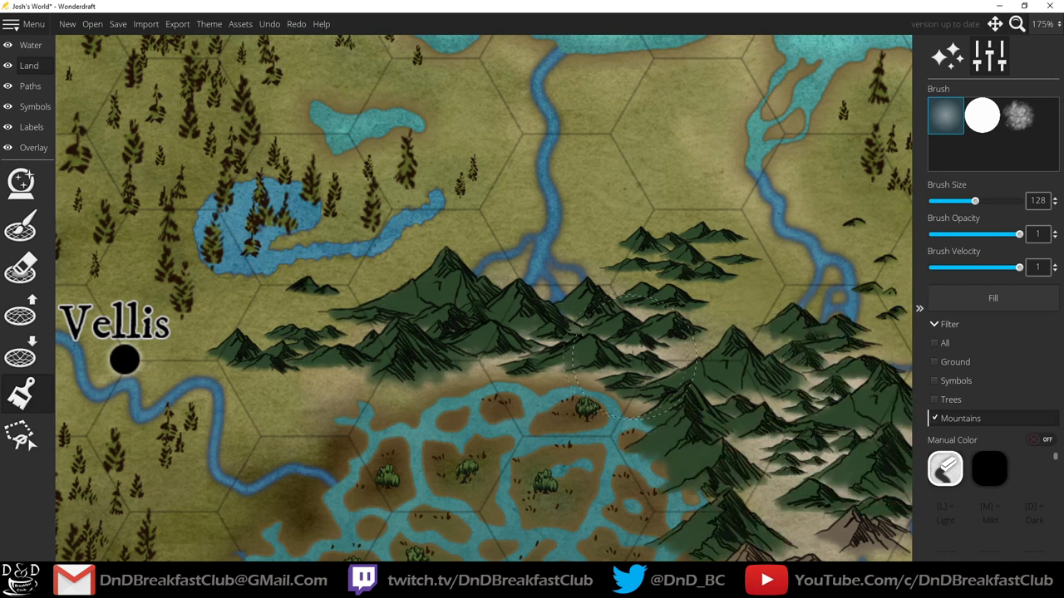
mouse_move(732, 404)
mouse_down()
mouse_move(760, 407)
mouse_move(786, 291)
mouse_move(757, 252)
mouse_up()
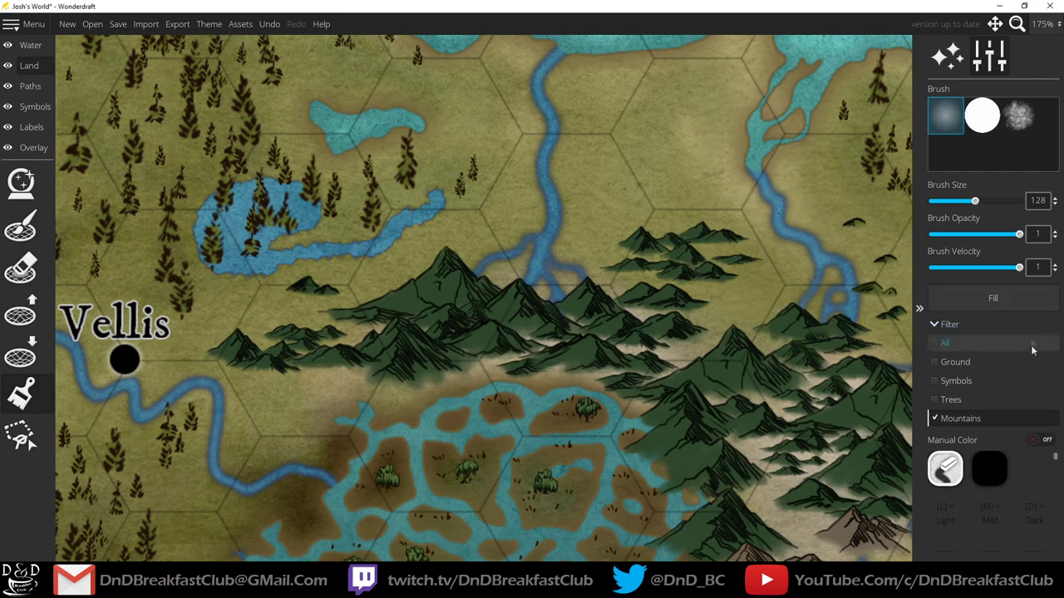
- Outline the north-eastern peninsula with a polygonal lasso selection
scroll(641, 186, down, 4)
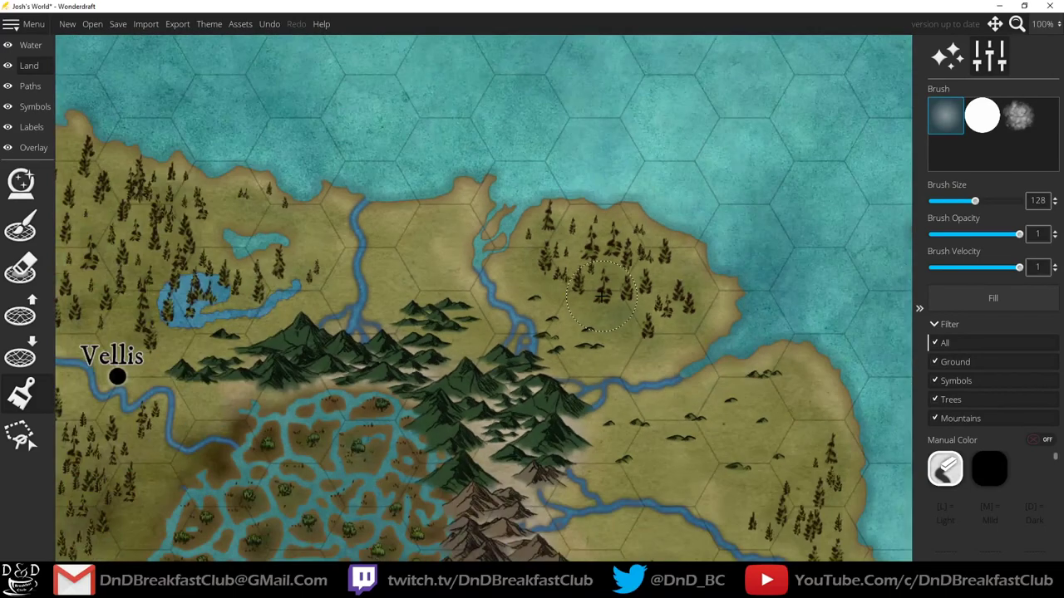
click(27, 436)
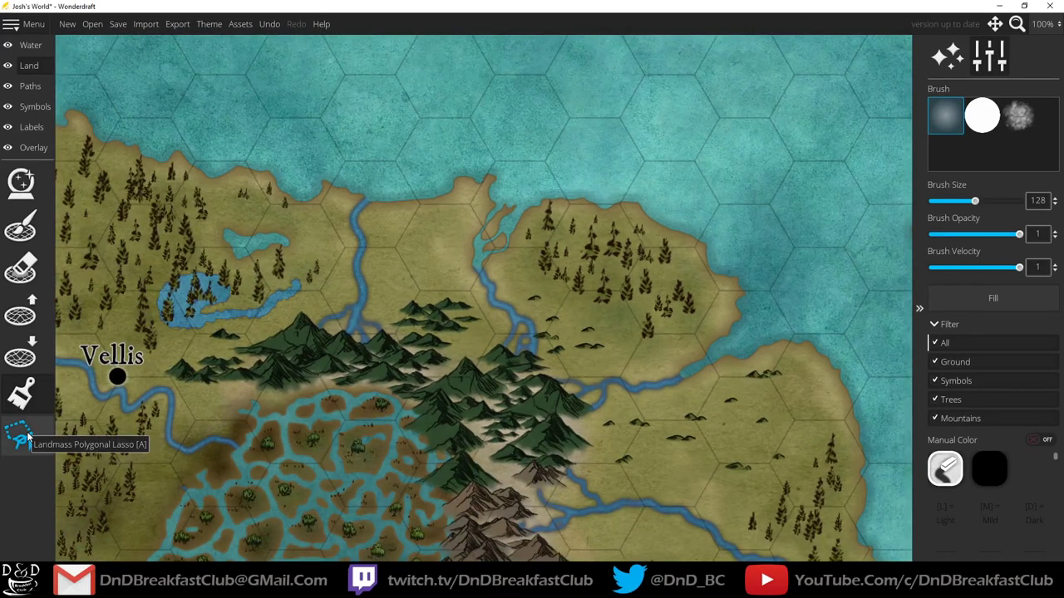
click(25, 436)
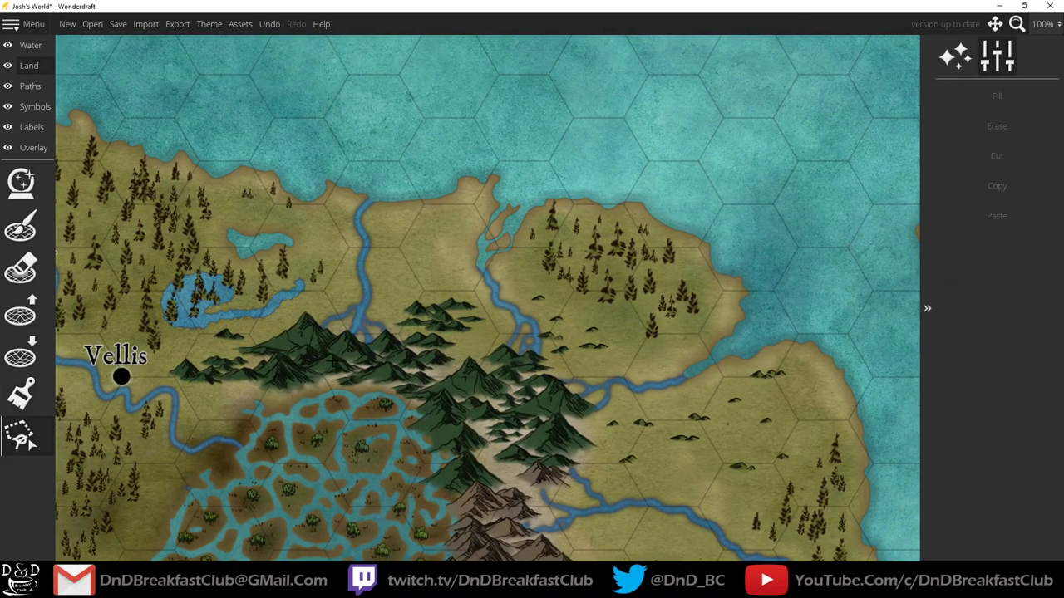
scroll(739, 287, down, 3)
scroll(665, 249, right, 2)
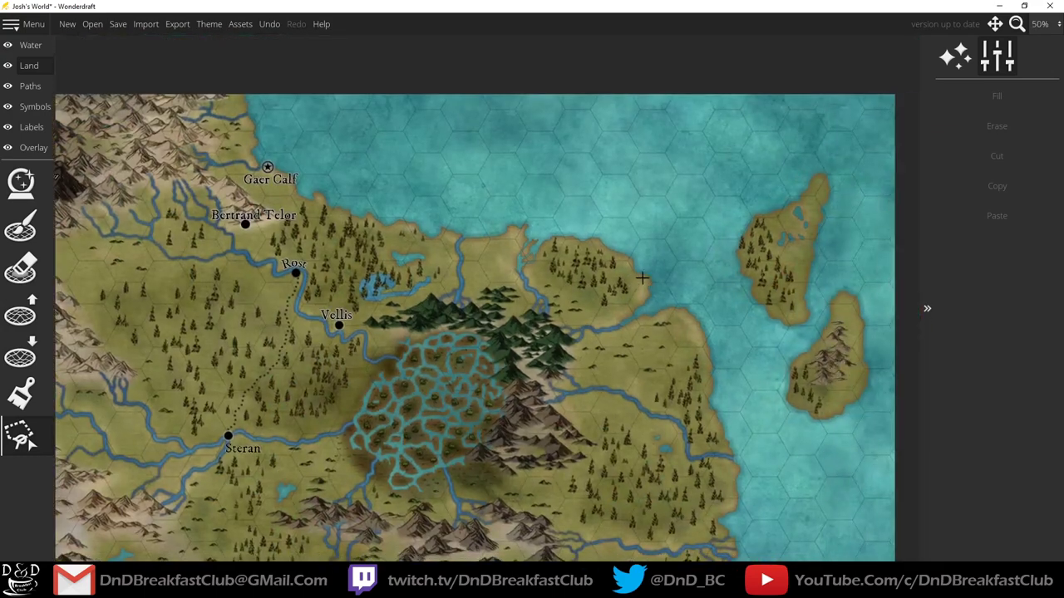
click(544, 210)
click(514, 252)
click(517, 318)
click(573, 383)
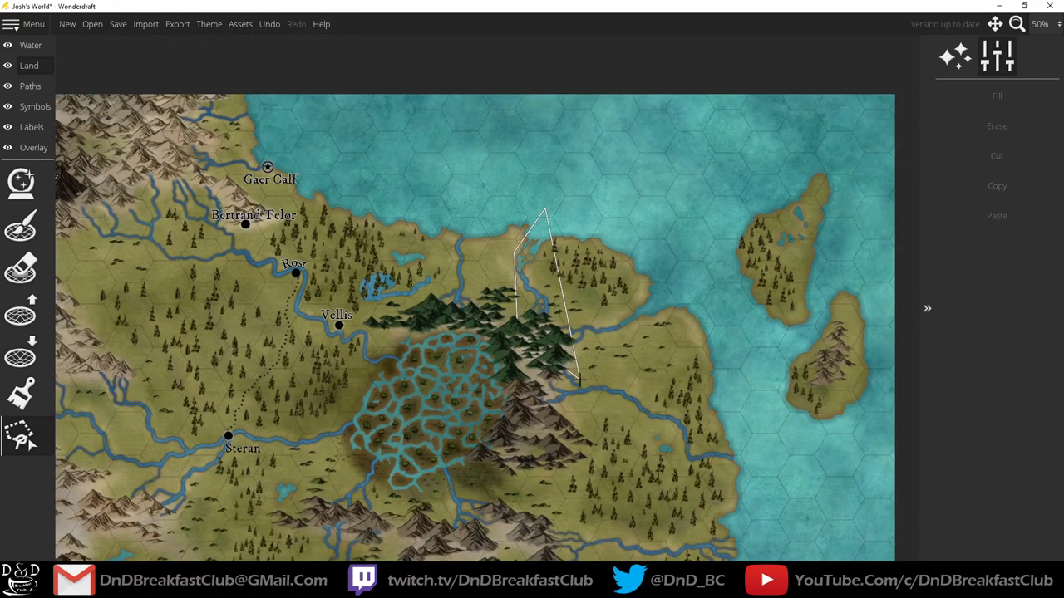
click(656, 384)
click(748, 360)
click(715, 254)
double_click(665, 201)
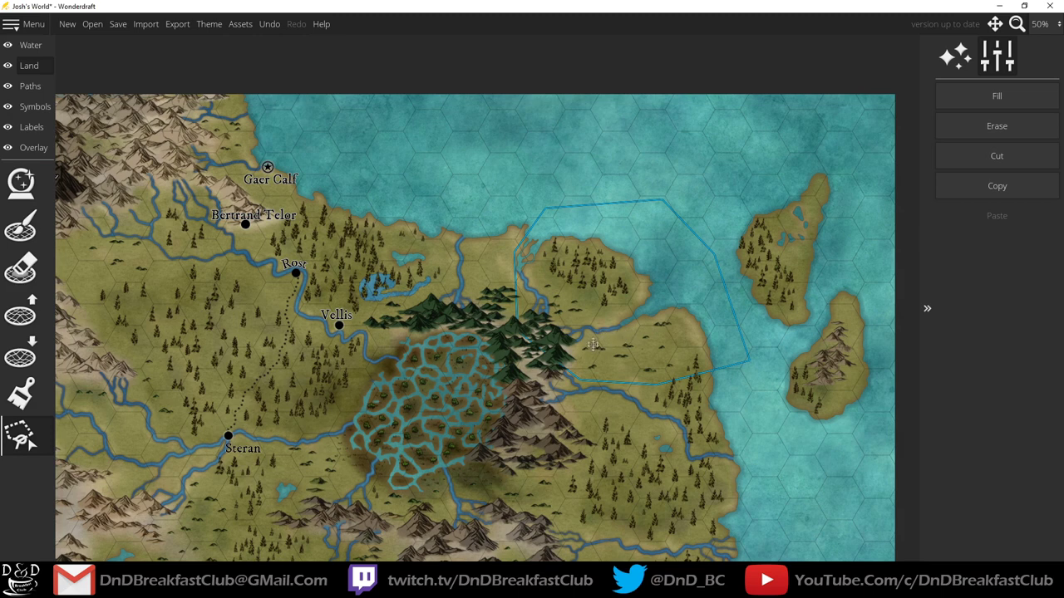
- Try moving the selected land north and the island up-left, undoing each move
mouse_move(597, 349)
mouse_down()
mouse_move(615, 291)
mouse_move(616, 220)
mouse_up()
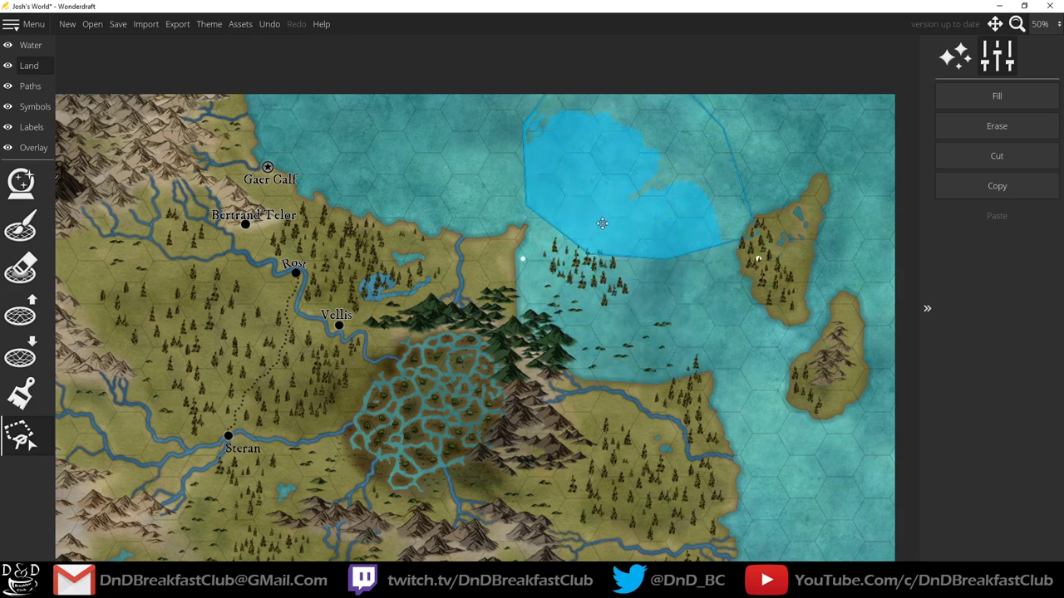
click(657, 387)
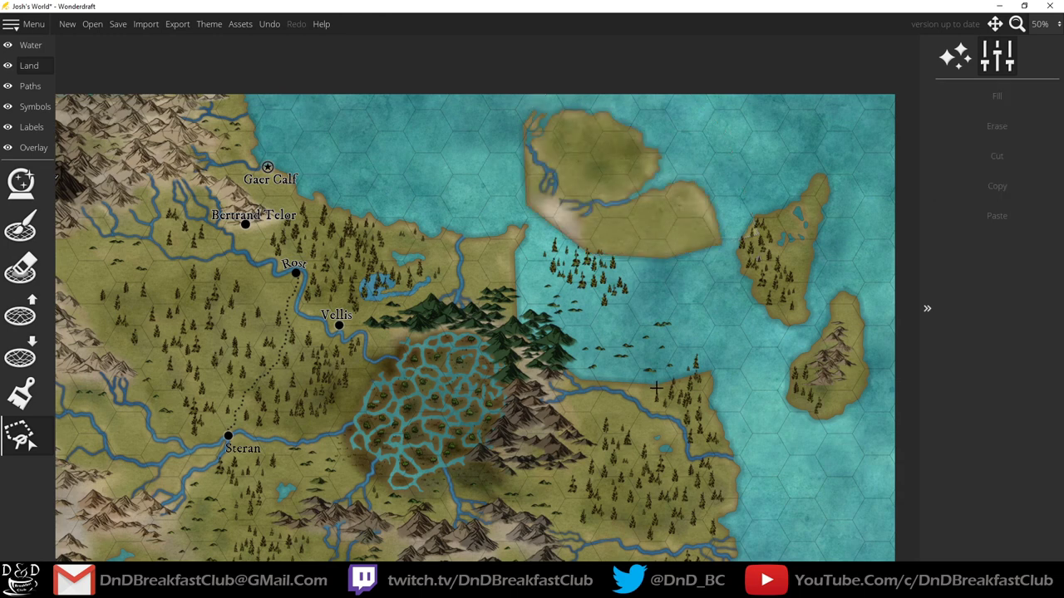
key(ctrl+z)
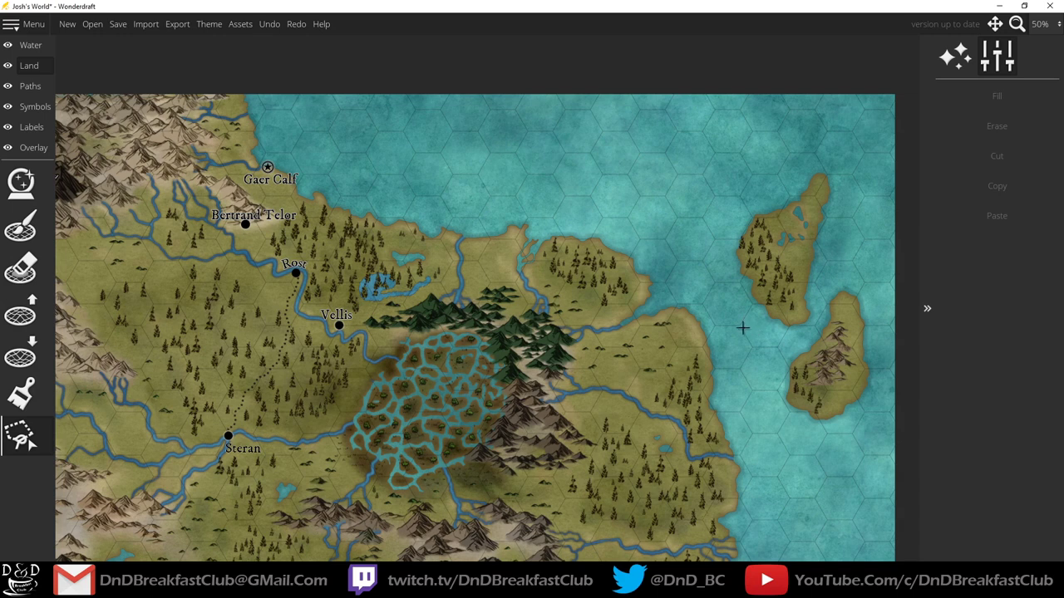
mouse_move(757, 336)
mouse_down()
mouse_move(794, 338)
mouse_move(827, 311)
mouse_move(853, 148)
mouse_move(784, 133)
mouse_move(681, 190)
mouse_move(677, 235)
mouse_up()
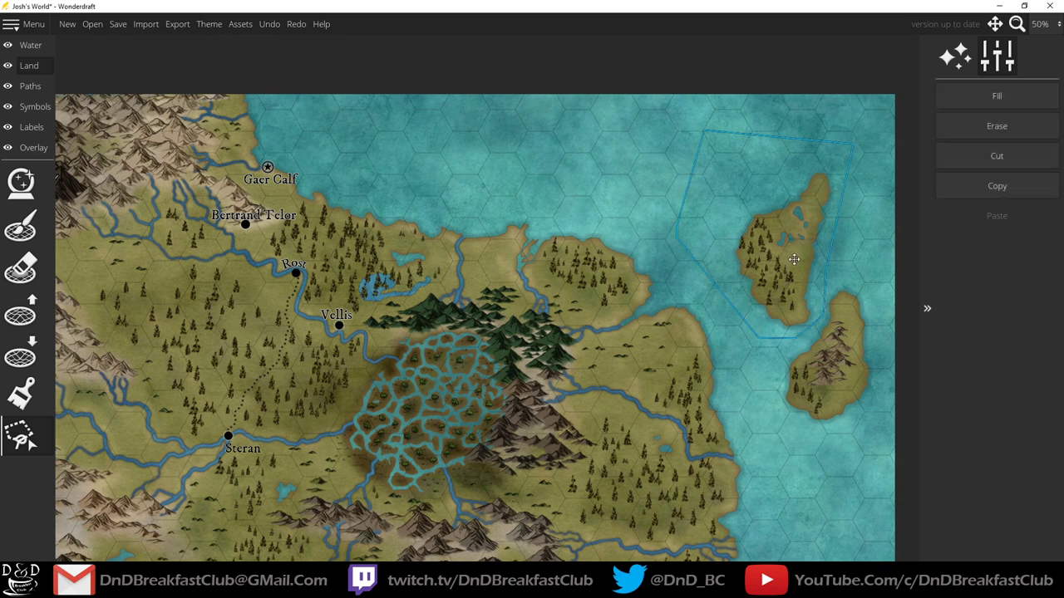
drag(786, 262, 690, 208)
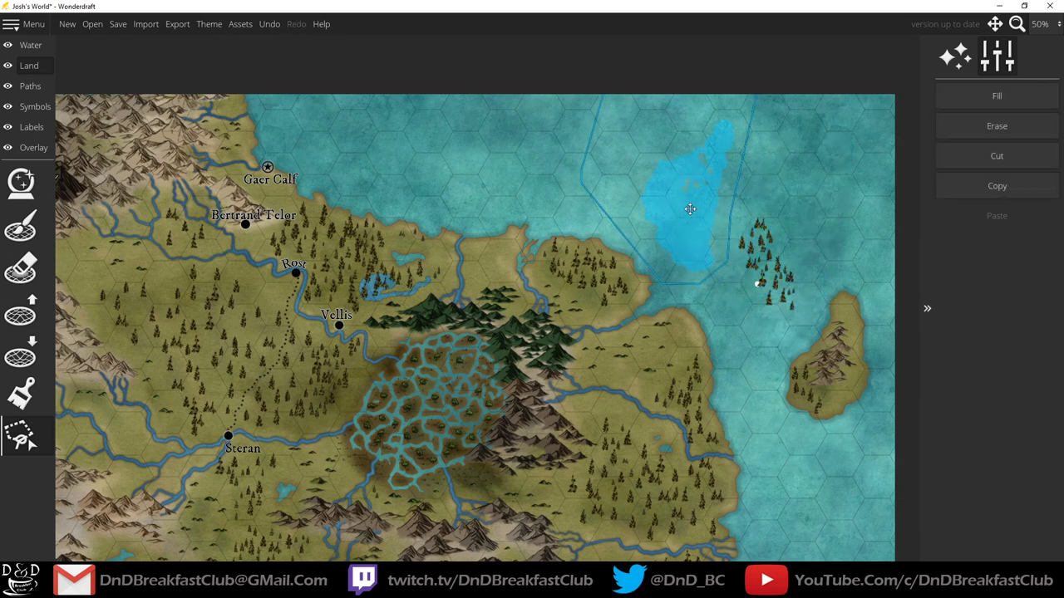
right_click(690, 208)
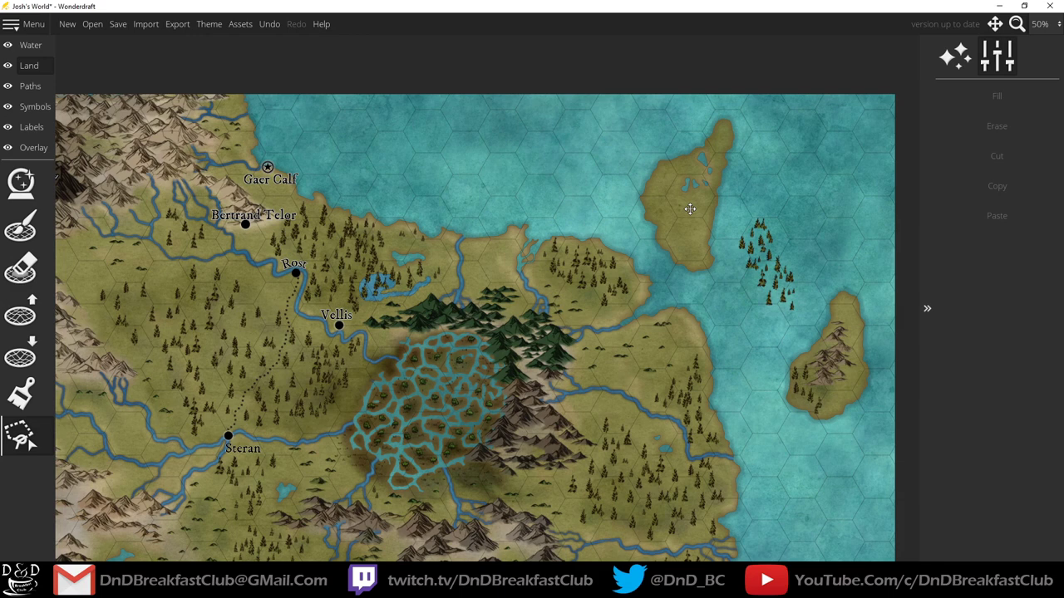
key(ctrl+z)
key(ctrl+z)
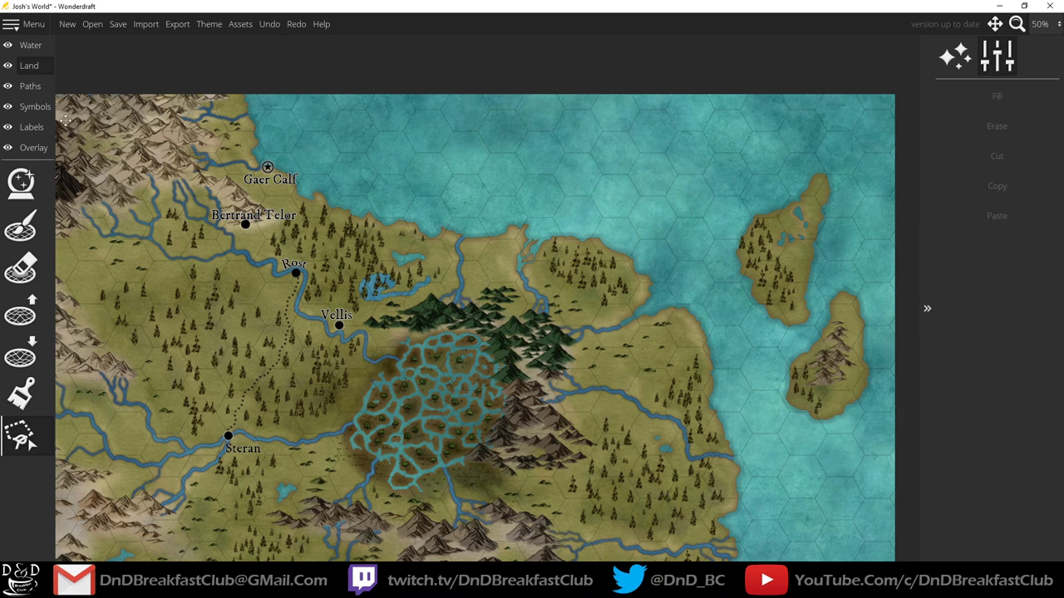
- Switch to the Symbol tool and show the Arabia Color symbol set
click(34, 107)
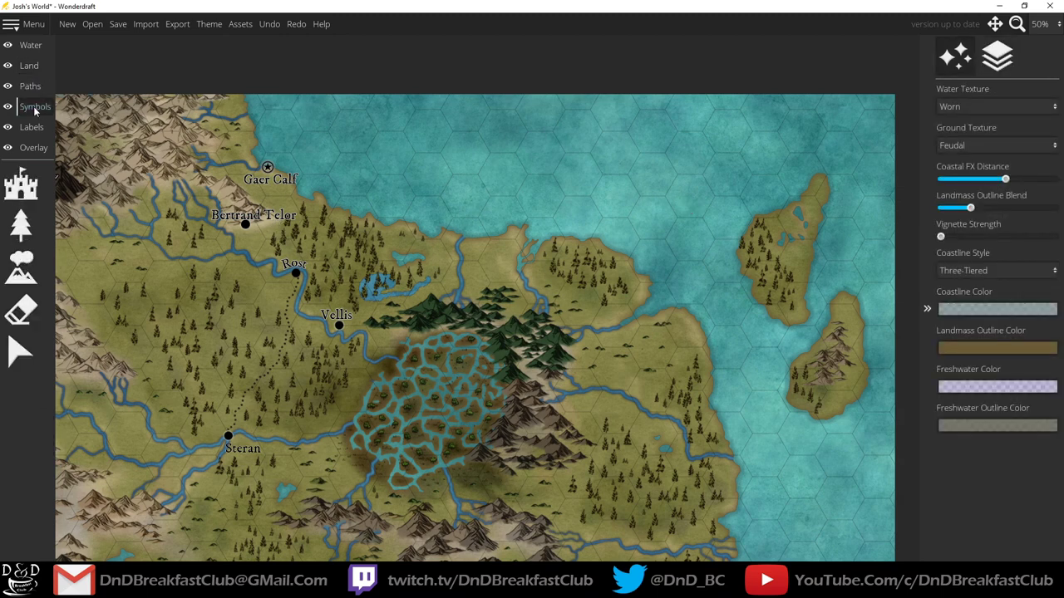
click(27, 196)
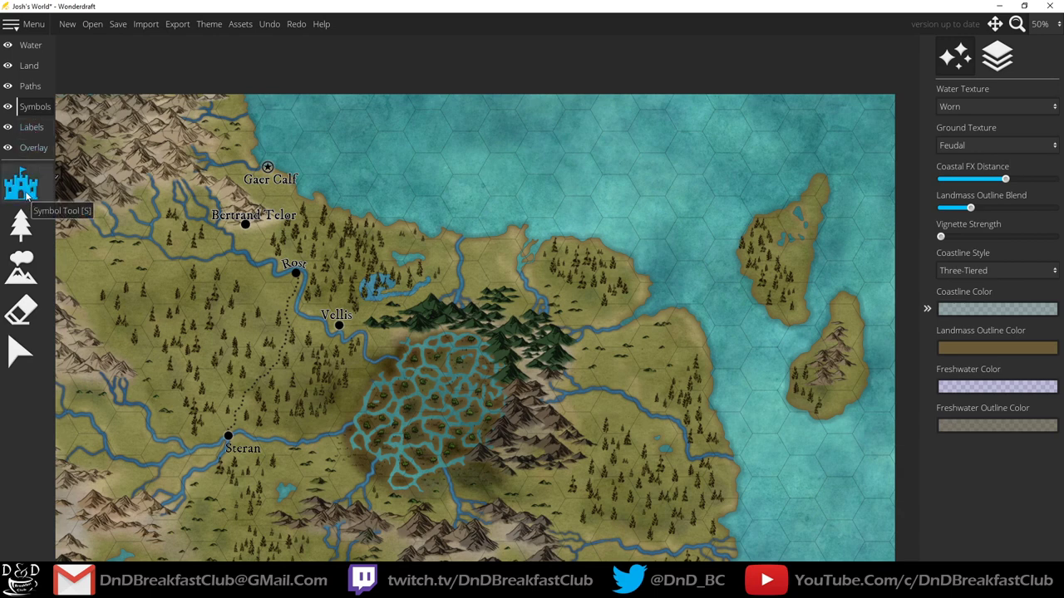
click(25, 193)
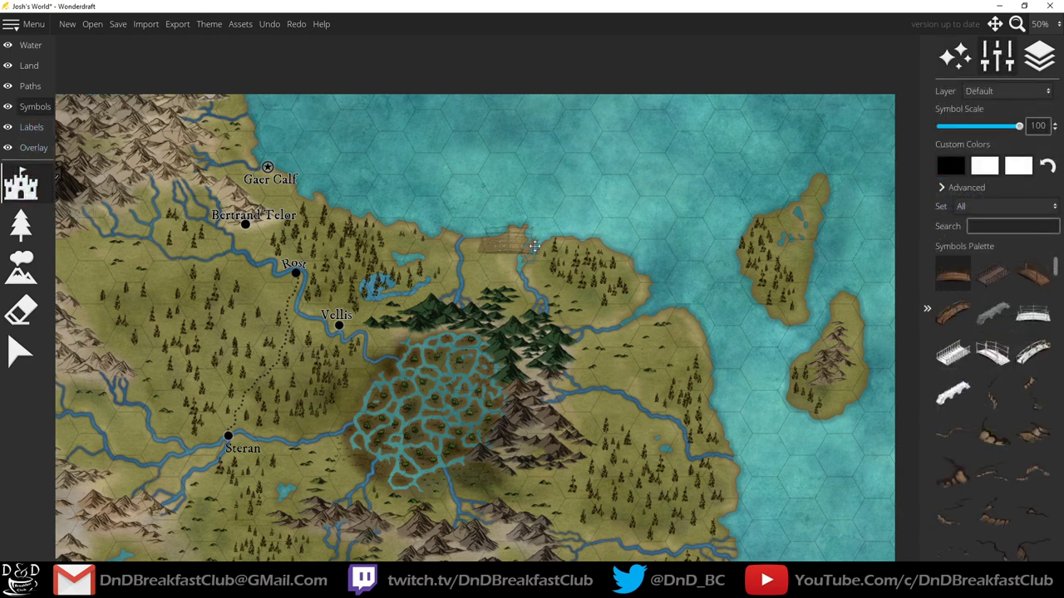
click(1036, 210)
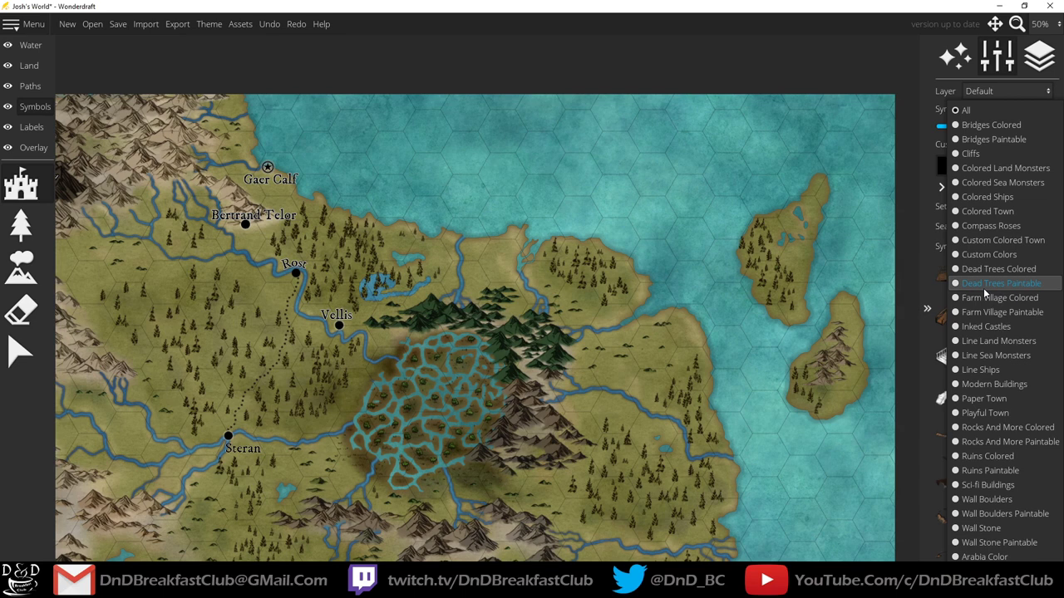
click(987, 557)
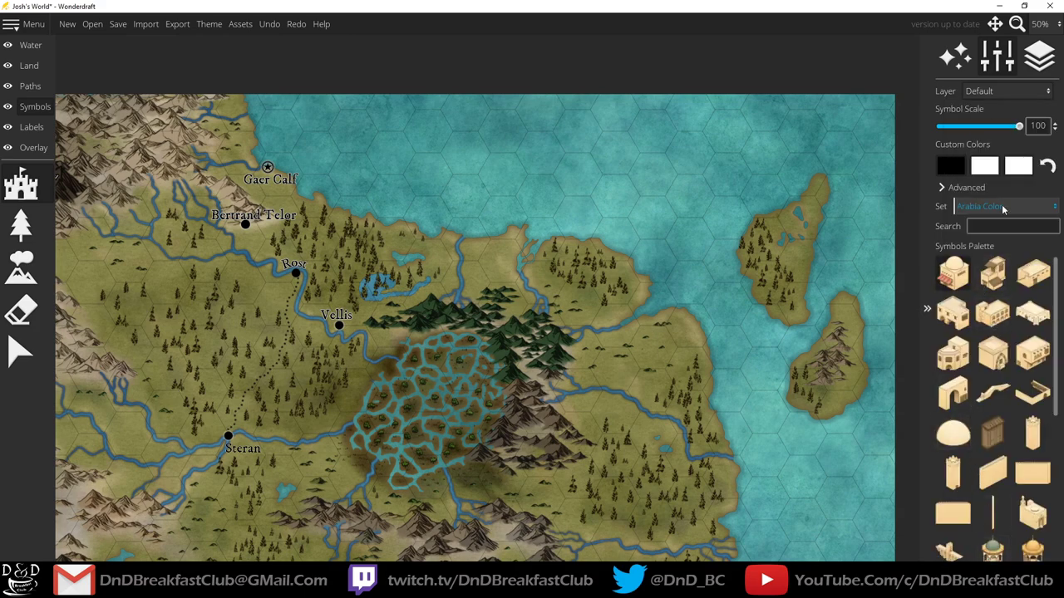
- Browse the Wall Stone, Wall Boulders and Sci-fi Buildings symbol sets, then move to Labels
click(1003, 209)
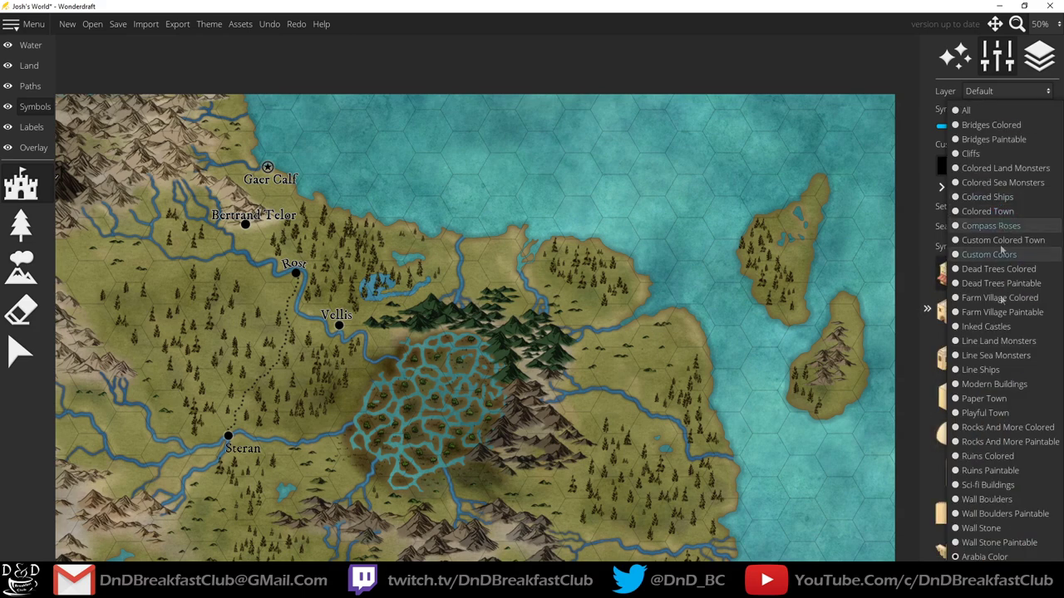
click(991, 529)
click(962, 208)
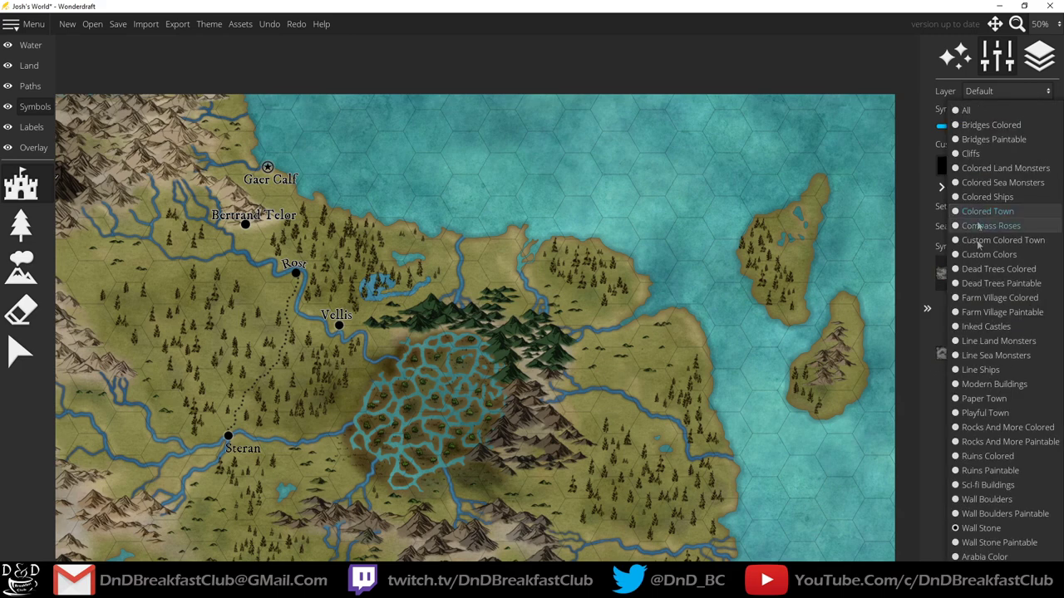
click(981, 501)
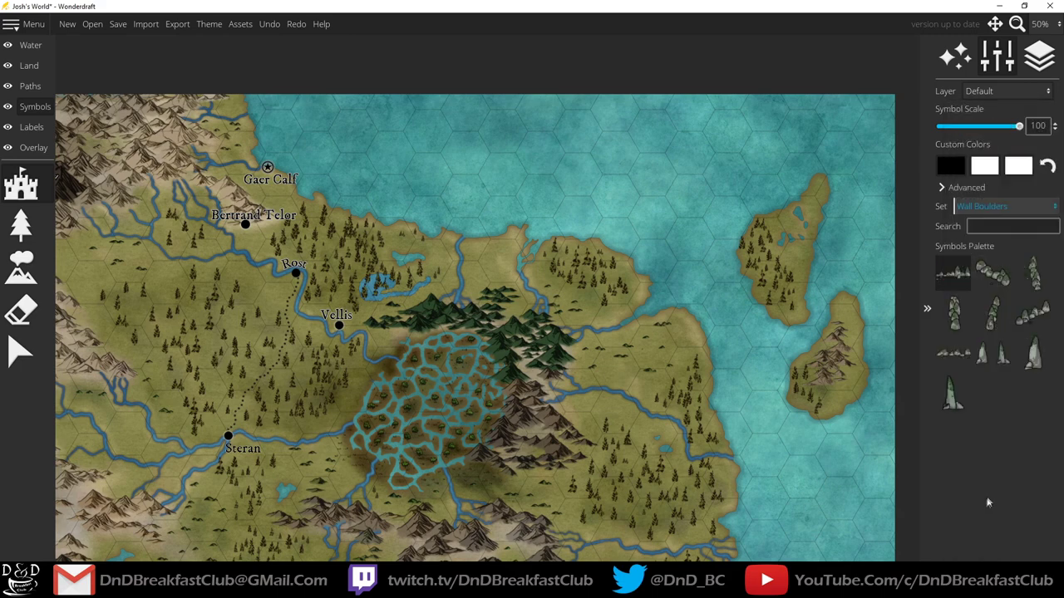
click(996, 206)
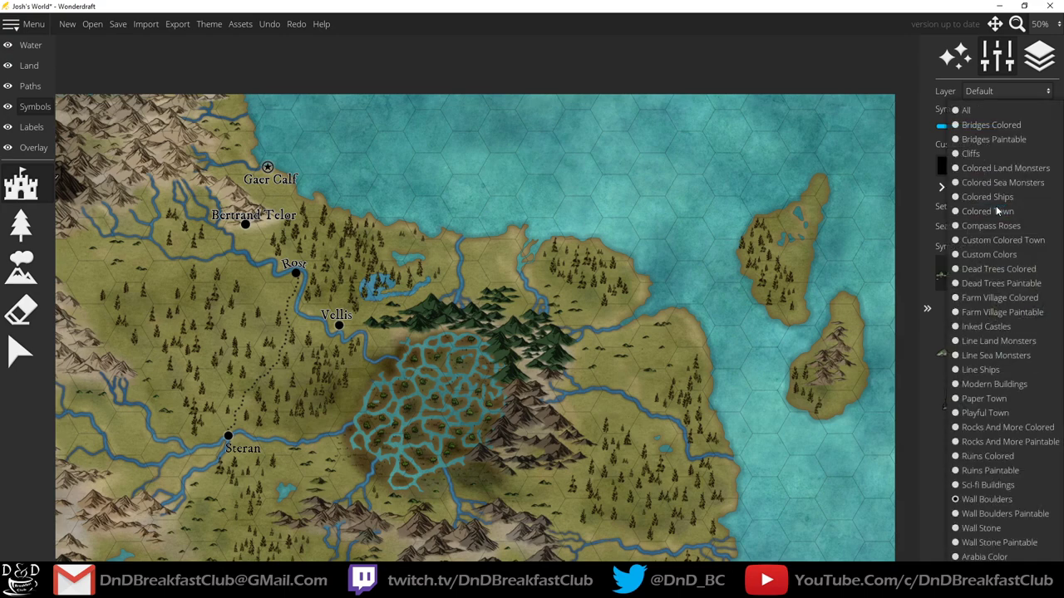
click(986, 486)
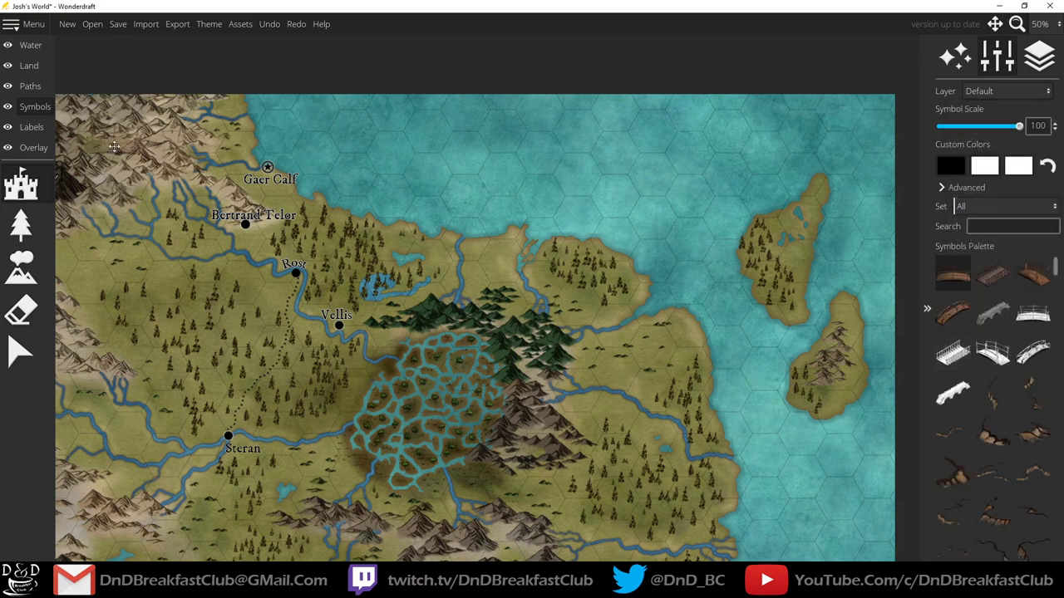
click(31, 127)
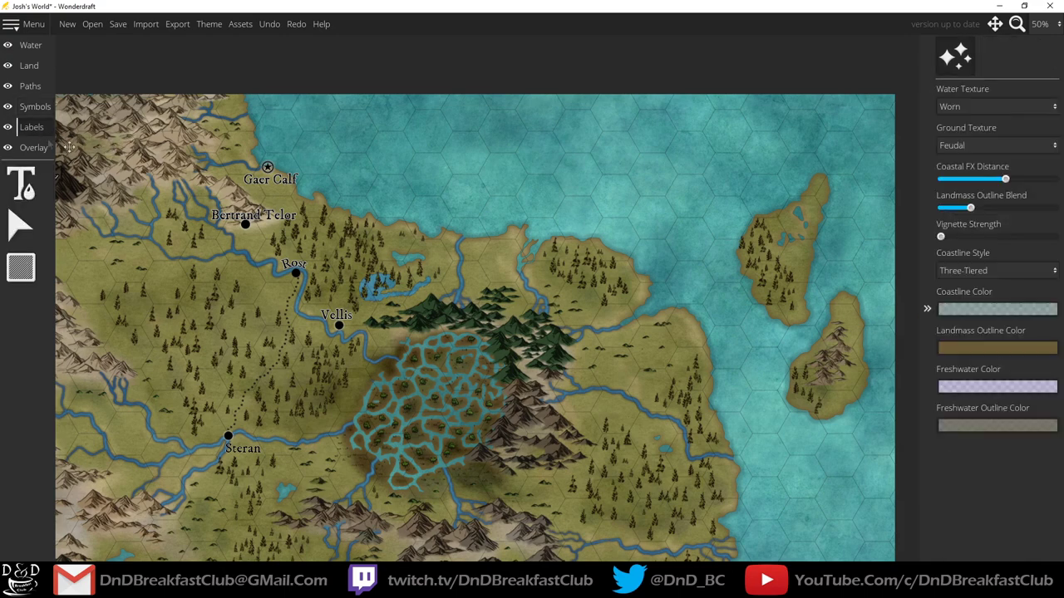
- Place a LABEL over the northern sea with font size 80
click(33, 187)
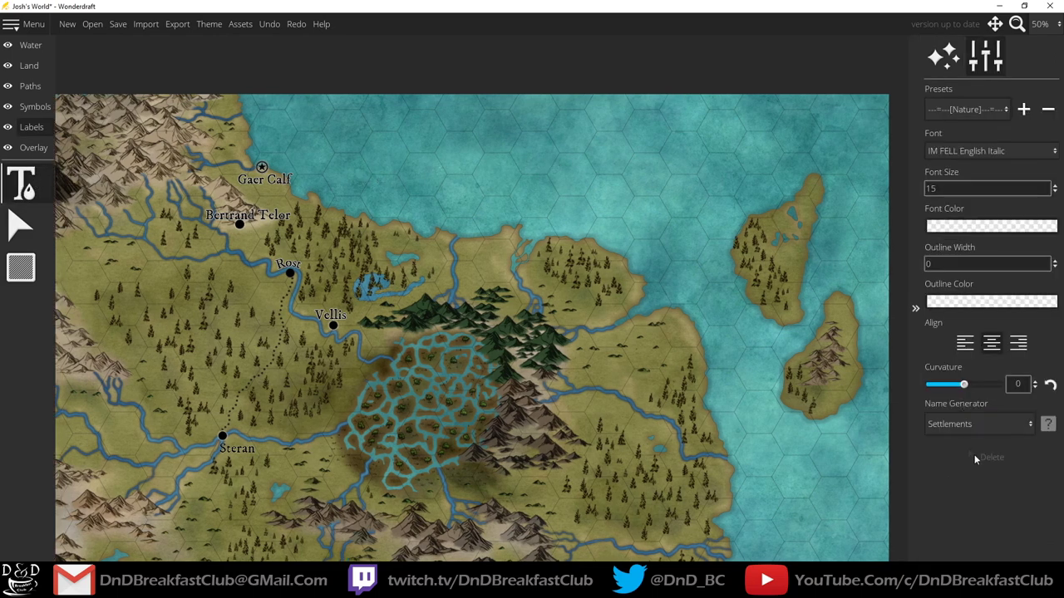
click(530, 159)
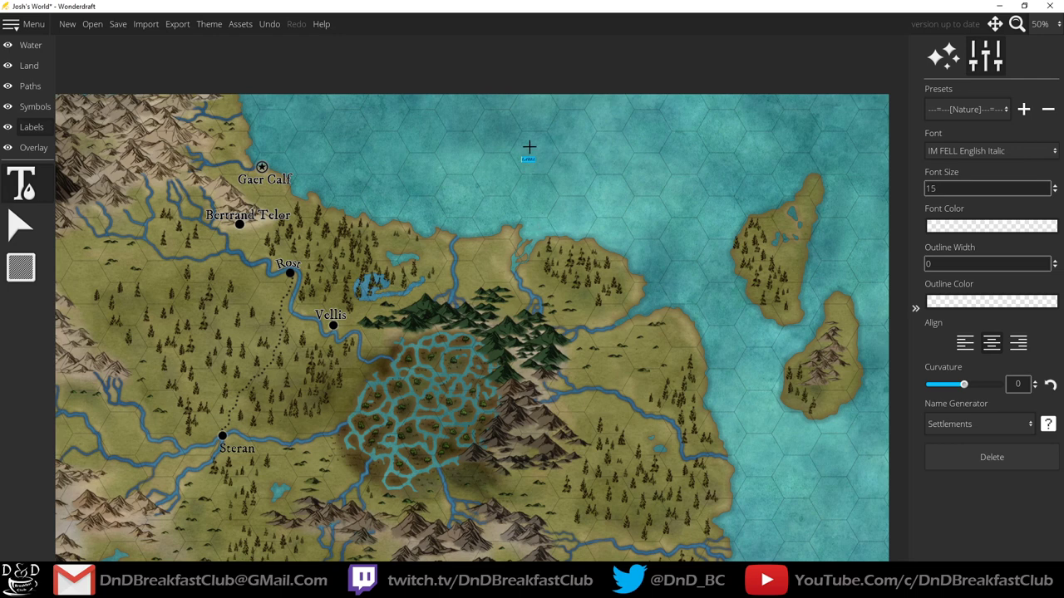
double_click(950, 189)
text(80)
- Preview the label in Barlow Condensed, Bilbo, Cinzel Decorative, East Sea Dokdo, Fredericka, Gentium, IM FELL DW Pica
click(964, 150)
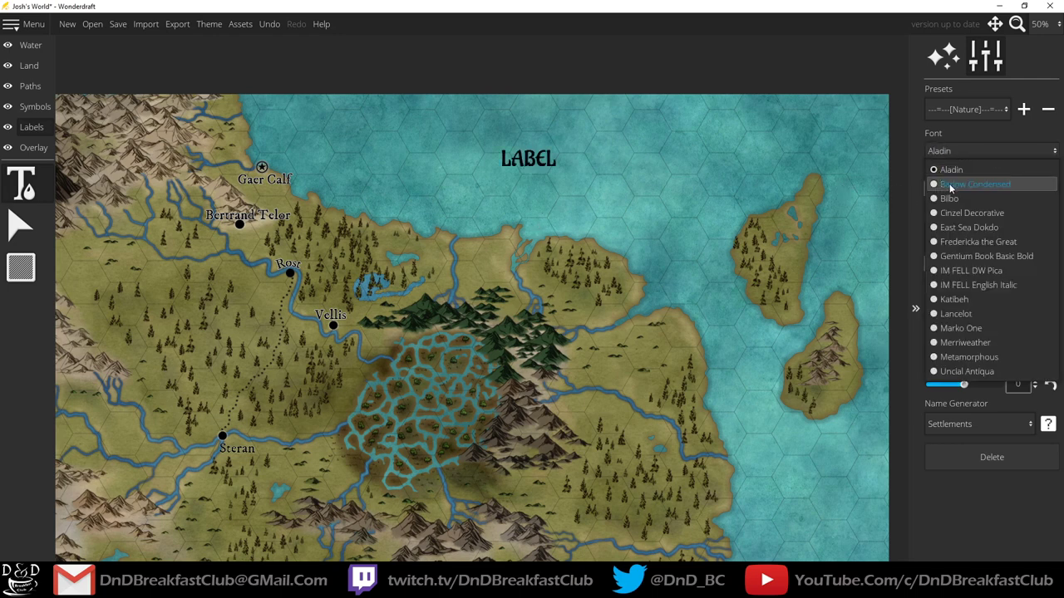
click(955, 184)
click(948, 159)
click(948, 198)
click(951, 159)
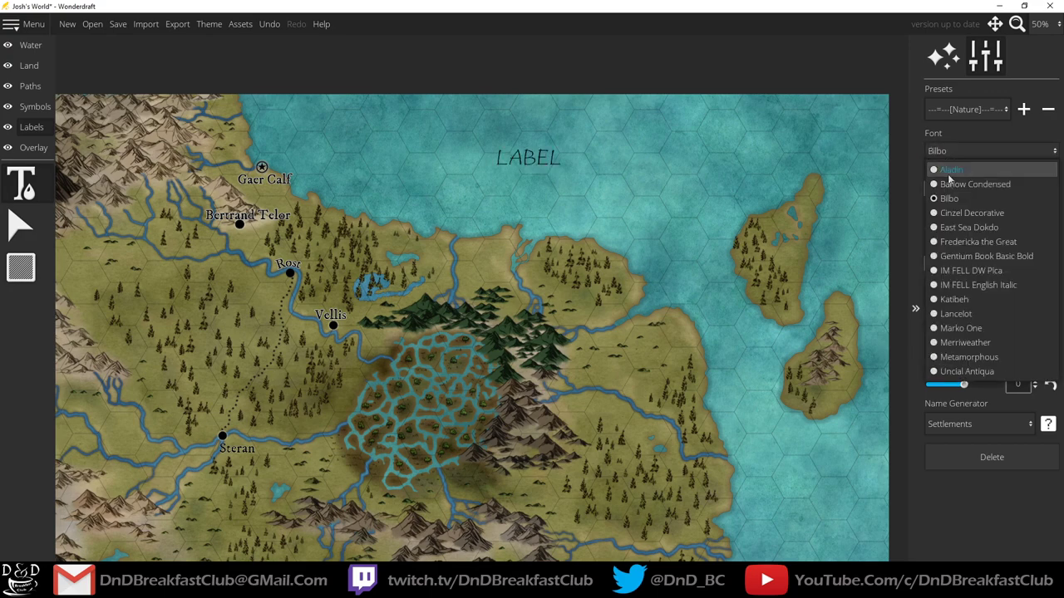
click(955, 213)
click(952, 158)
click(955, 227)
click(953, 154)
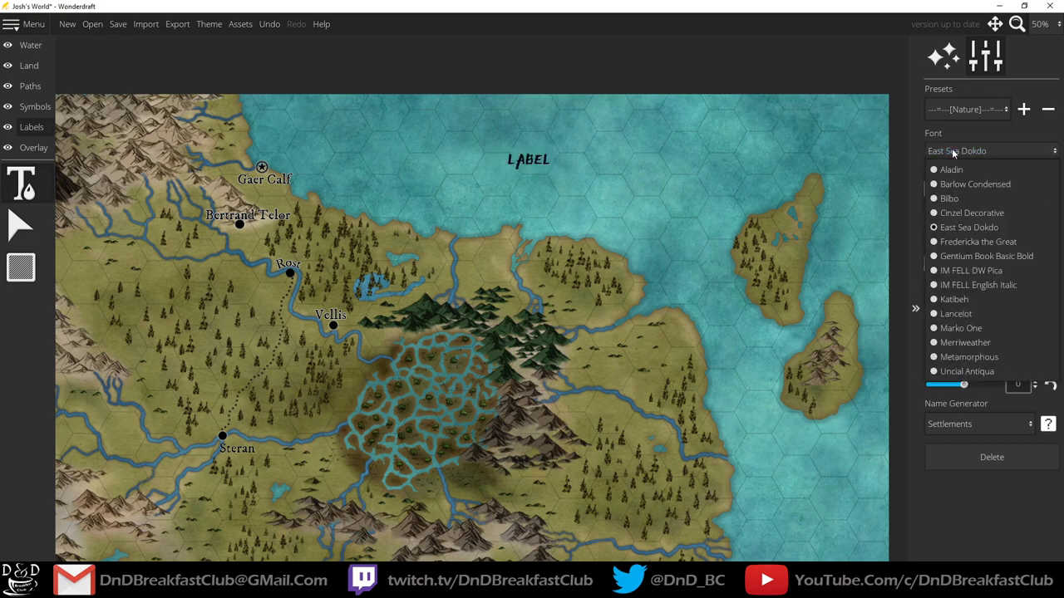
click(956, 242)
click(957, 155)
click(956, 256)
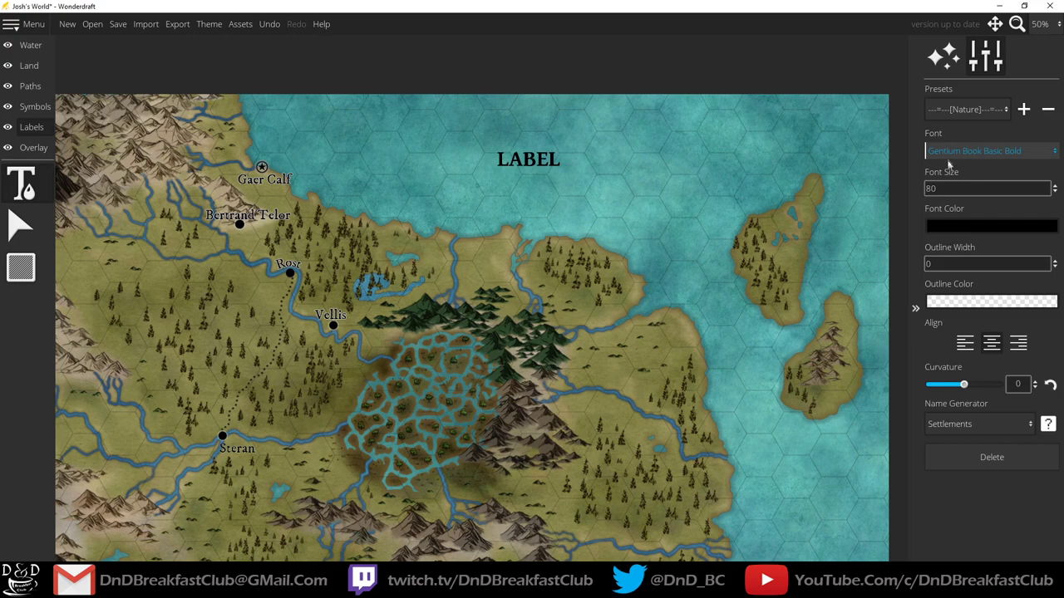
click(952, 162)
click(956, 271)
- Preview IM FELL English Italic, Katibeh, Lancelot, Marko One, Merriweather, Metamorphous and Uncial Antiqua fonts
click(954, 152)
click(956, 285)
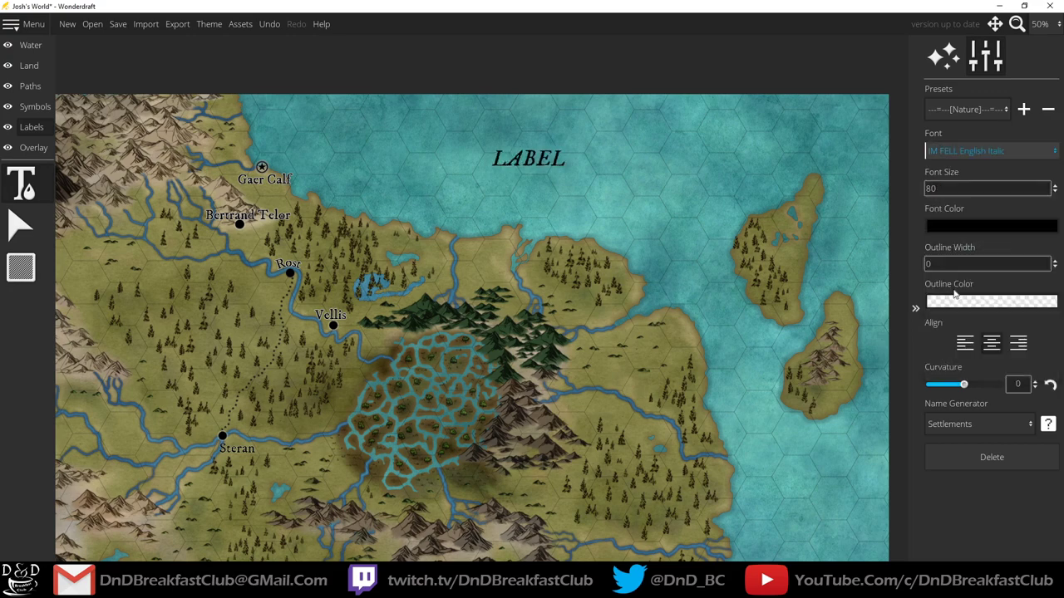
click(954, 152)
click(954, 301)
click(956, 158)
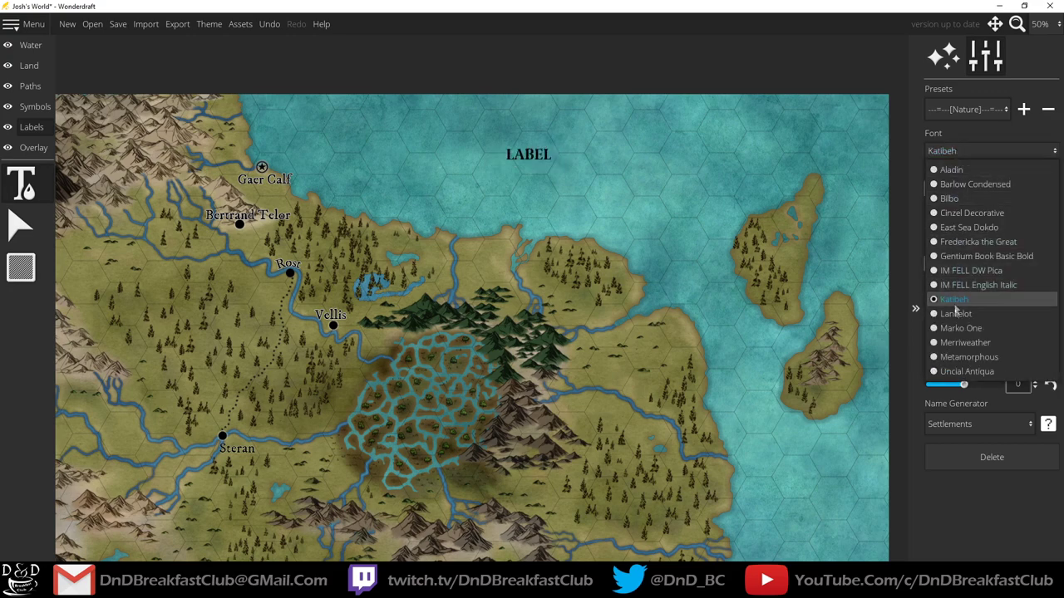
click(956, 313)
click(956, 158)
click(960, 329)
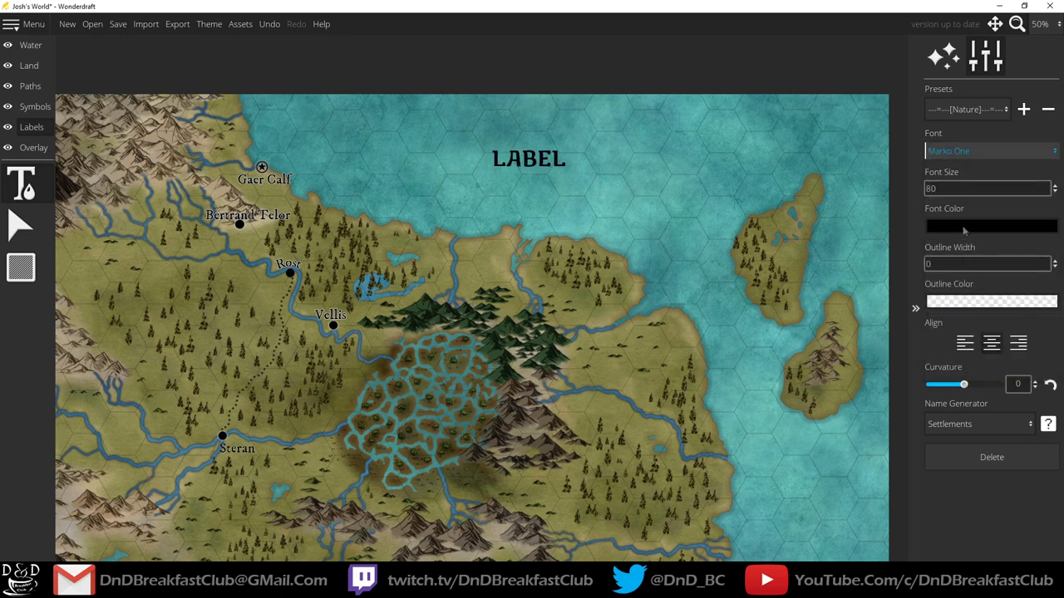
click(960, 158)
click(954, 342)
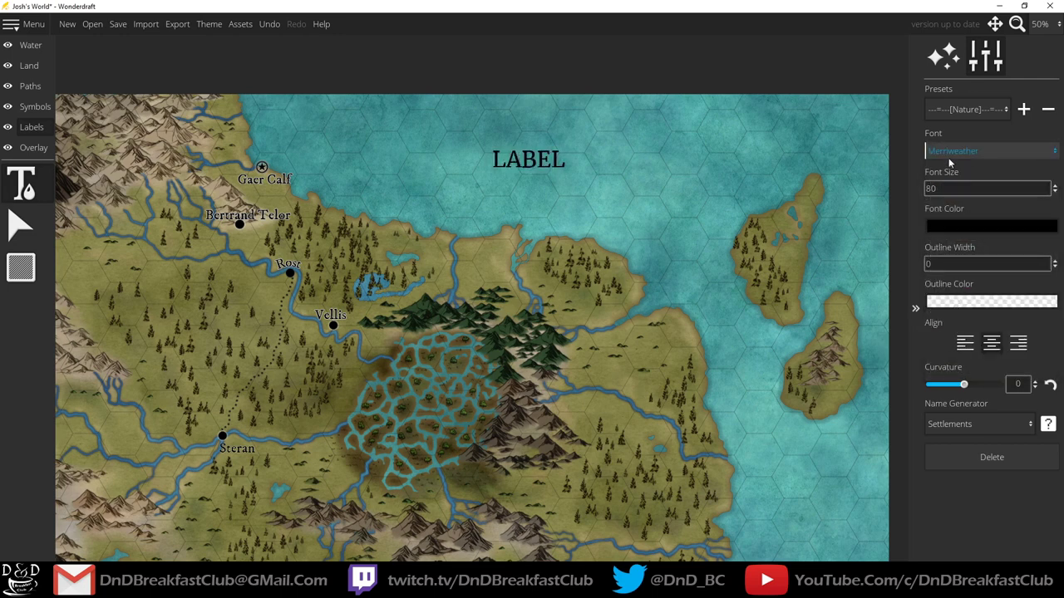
click(951, 160)
click(951, 357)
click(956, 151)
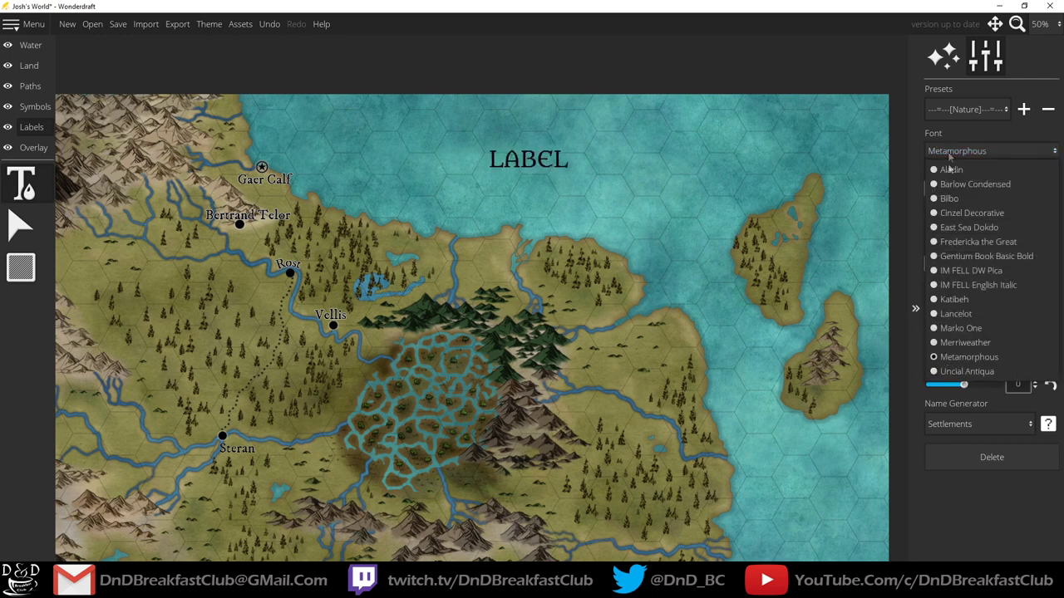
click(956, 372)
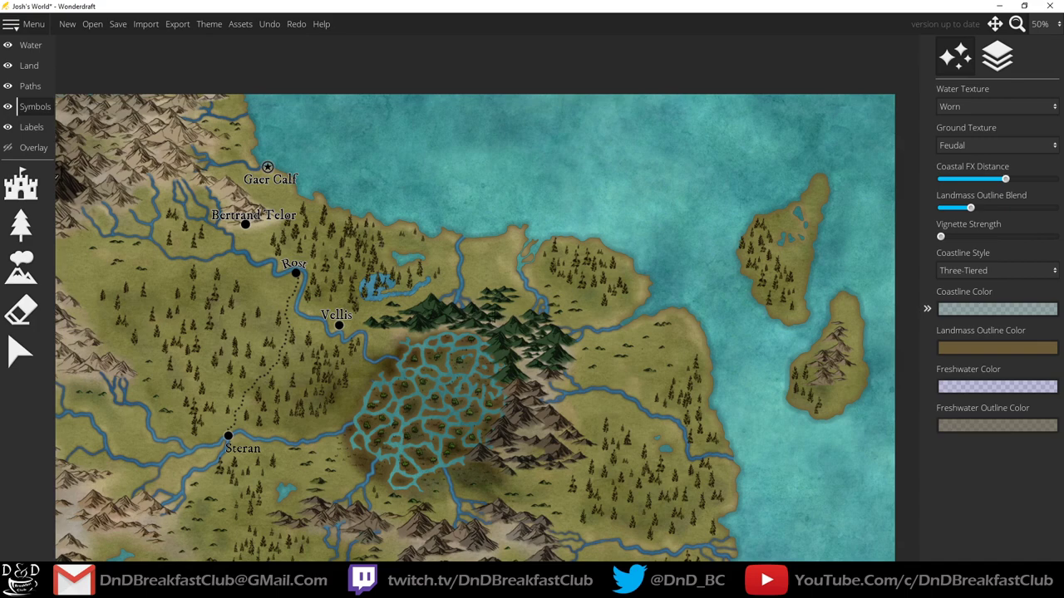
- Select the central mountain symbol and put it on symbol layer +1
scroll(497, 310, up, 3)
scroll(497, 309, up, 3)
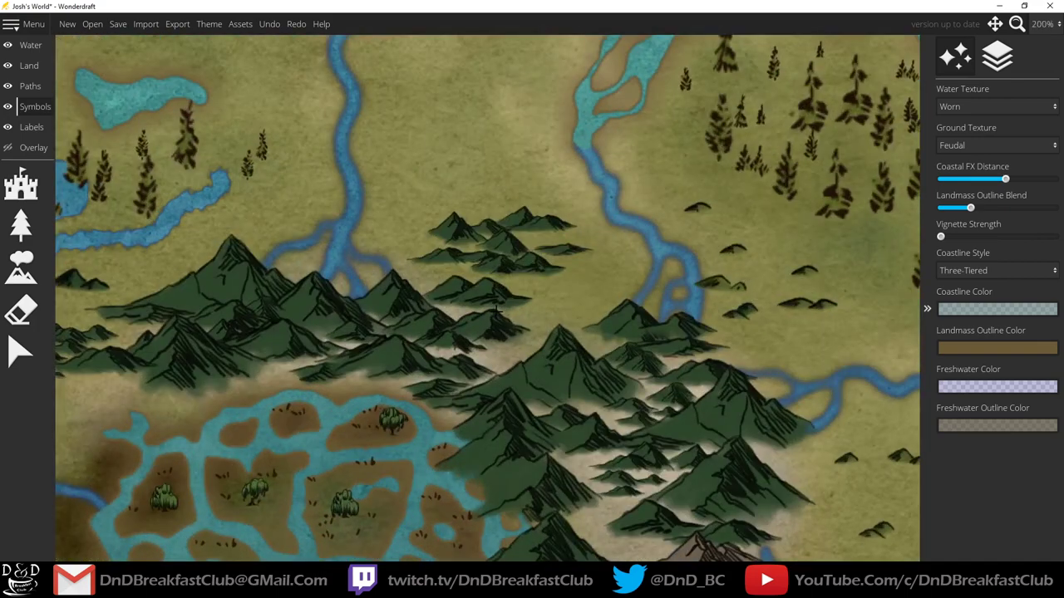
click(997, 58)
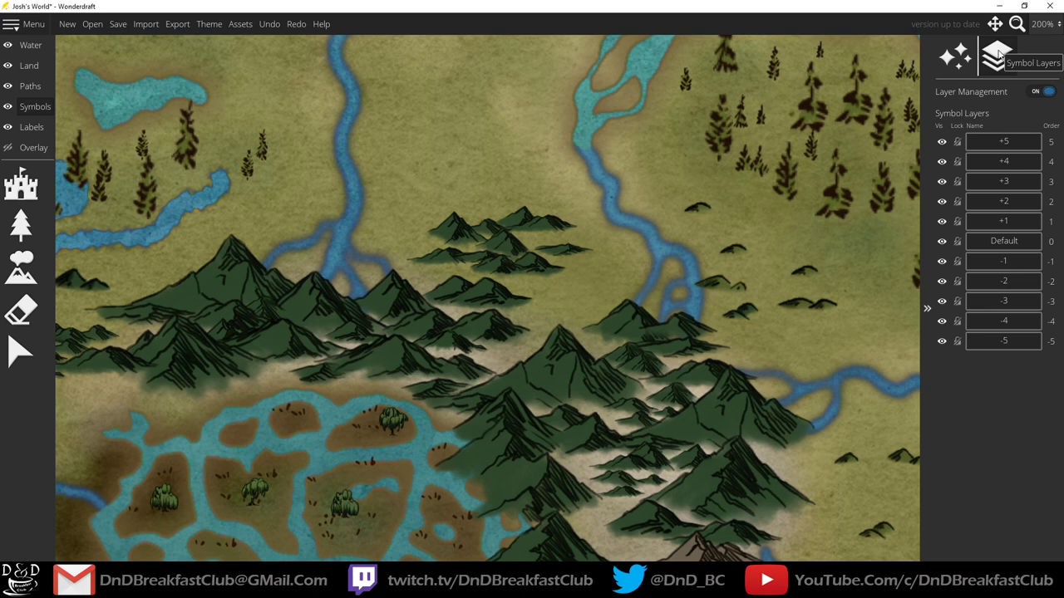
click(20, 352)
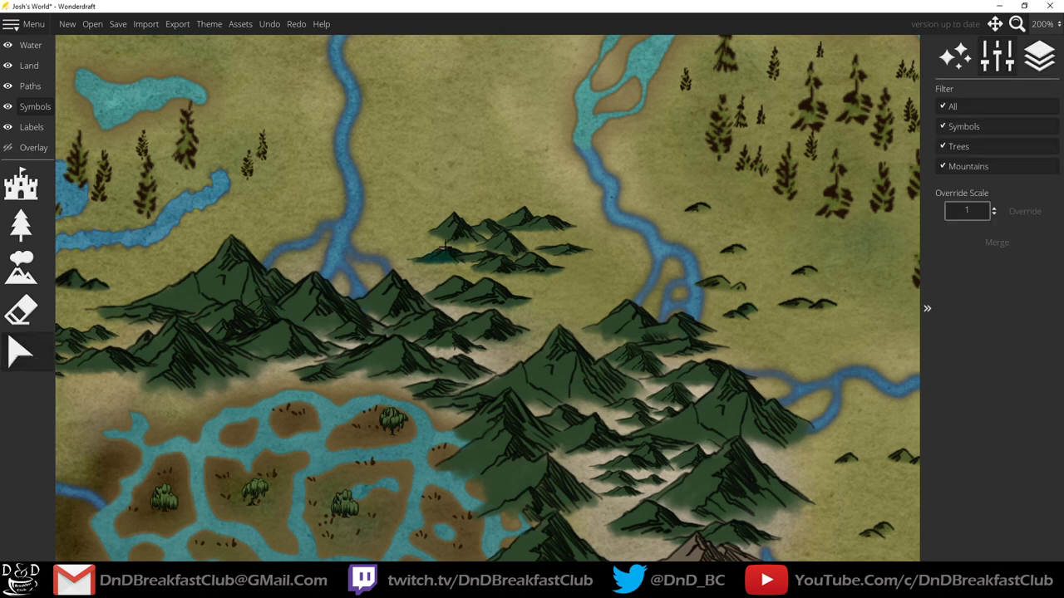
drag(629, 319, 541, 335)
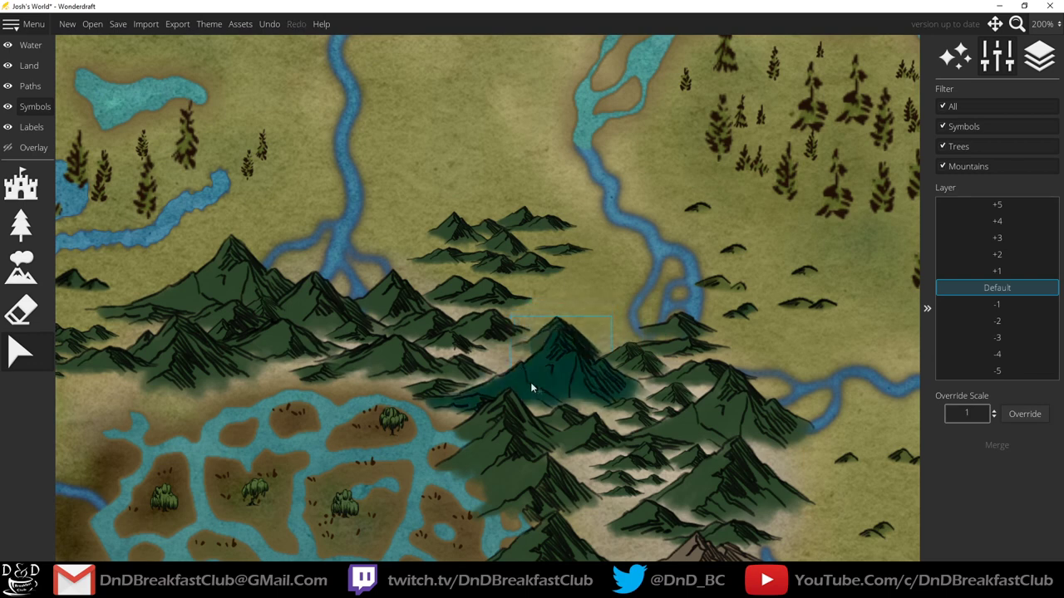
click(999, 272)
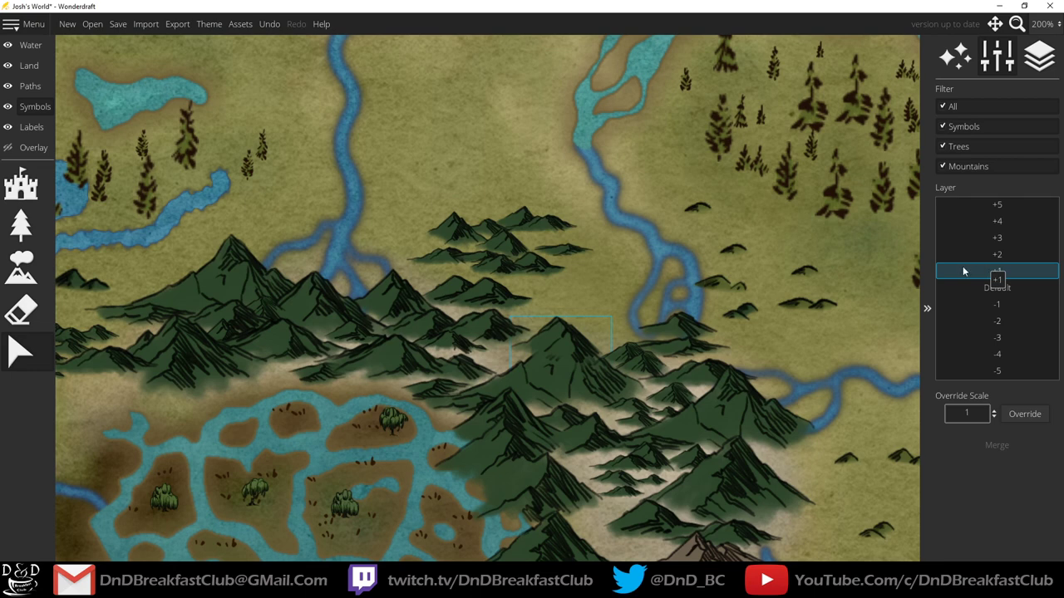
key(ctrl+v)
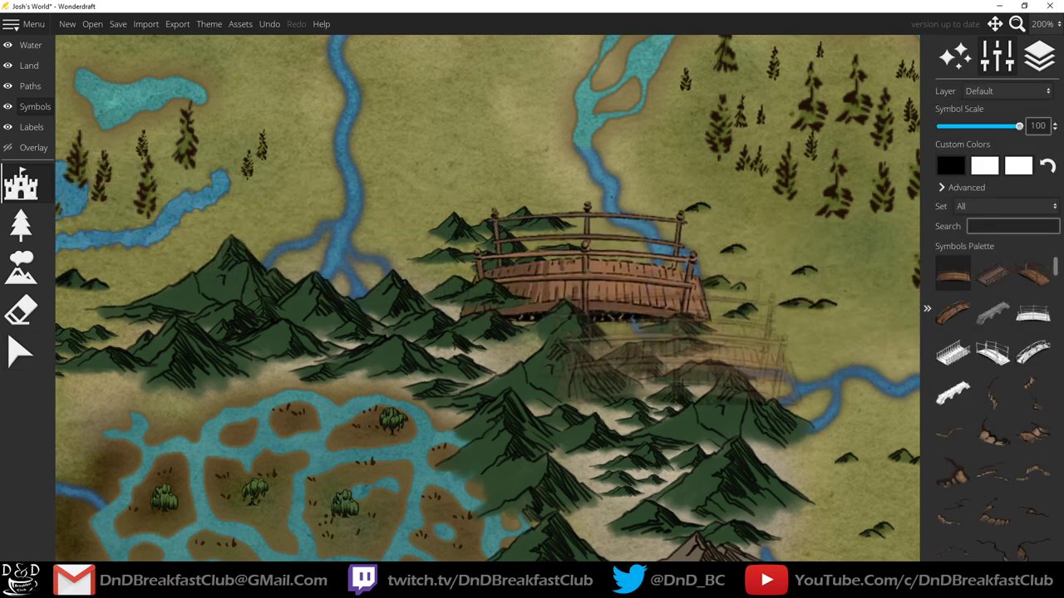
- Try the placed bridge on symbol layers +5, +1, +2 and +3, and nudge it over the river
click(1039, 57)
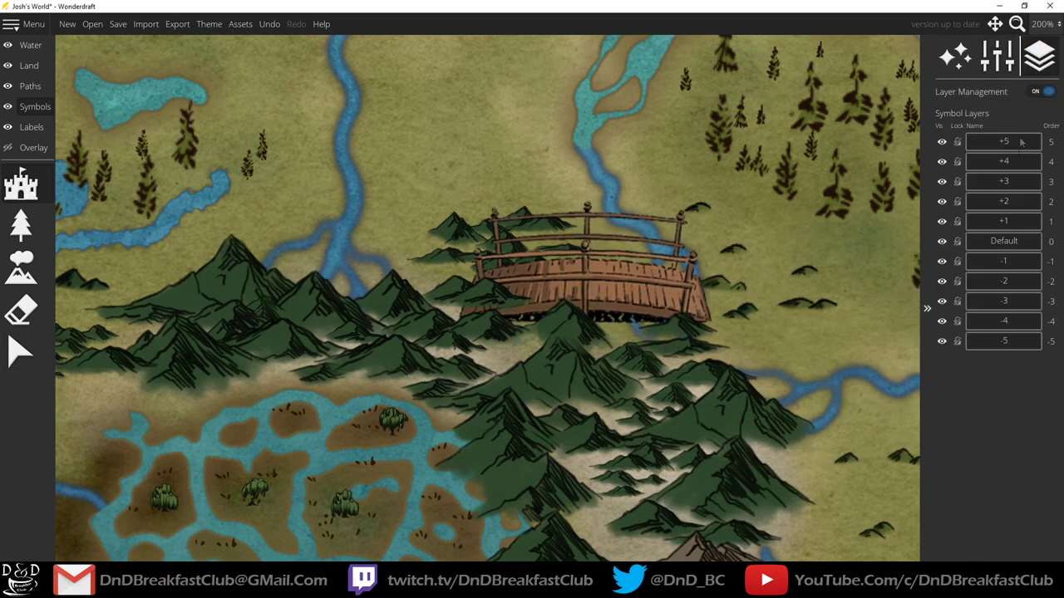
click(20, 352)
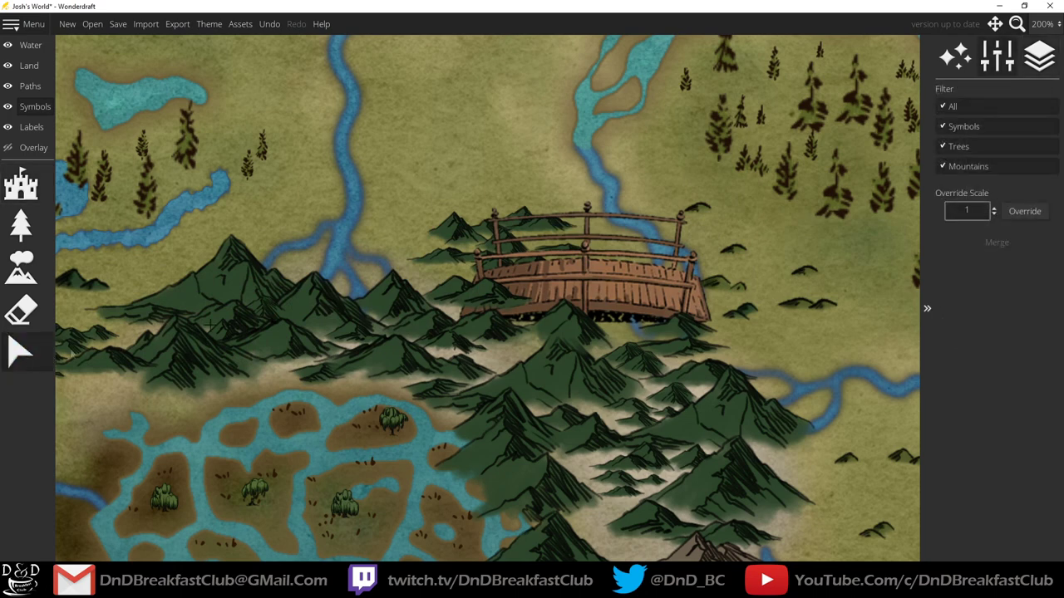
click(613, 270)
click(997, 204)
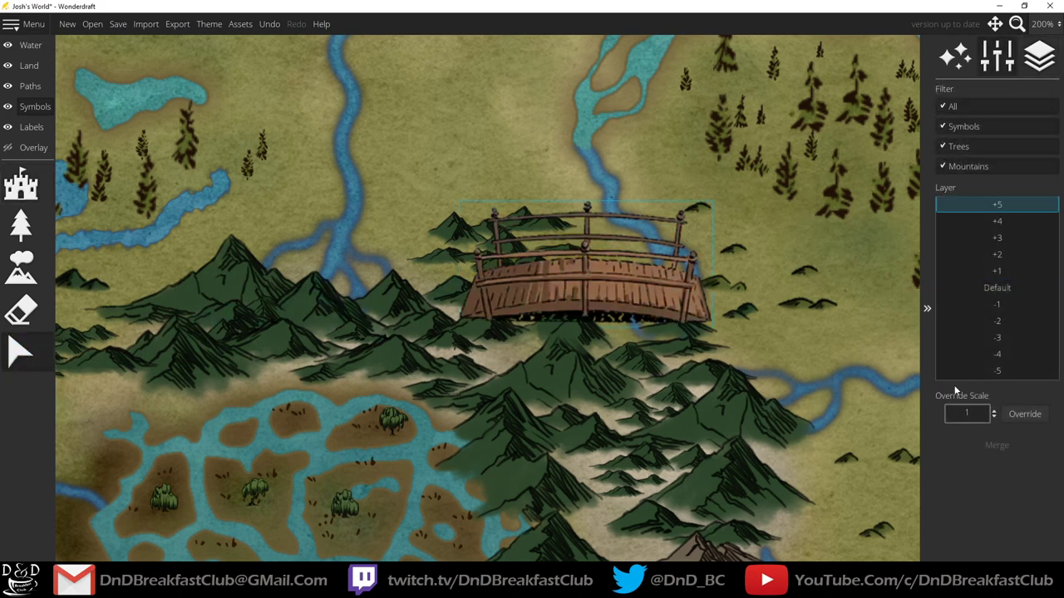
click(1009, 271)
click(1001, 261)
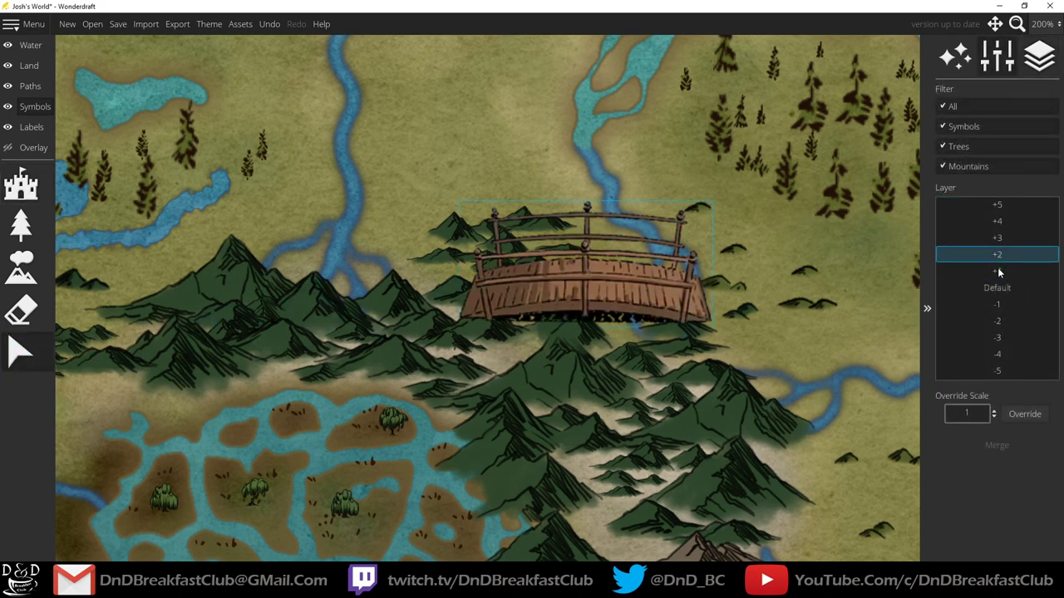
click(1000, 239)
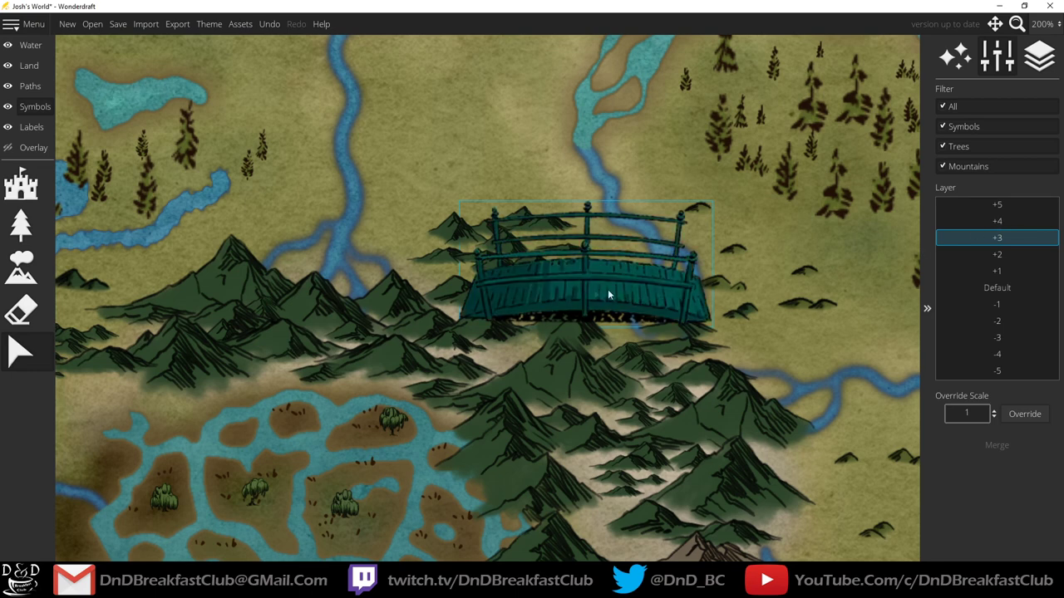
mouse_move(608, 294)
mouse_down()
mouse_move(482, 178)
mouse_move(491, 172)
mouse_move(522, 265)
mouse_move(606, 308)
mouse_up()
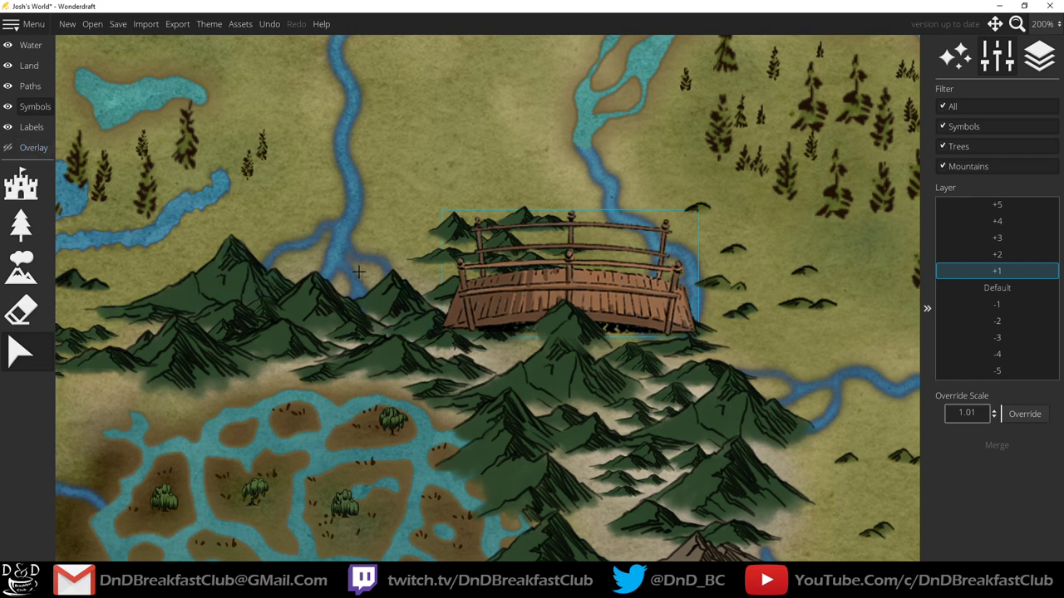
scroll(344, 259, down, 5)
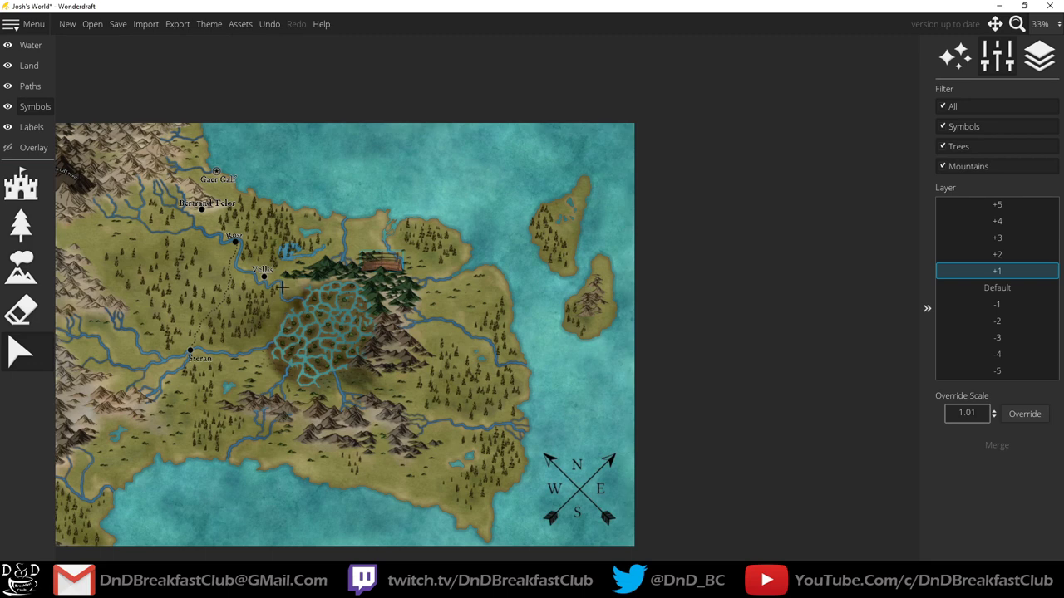
- Pan to the Mountains of Ered and zoom in and out across the continent, ending on the whole map
drag(249, 287, 496, 261)
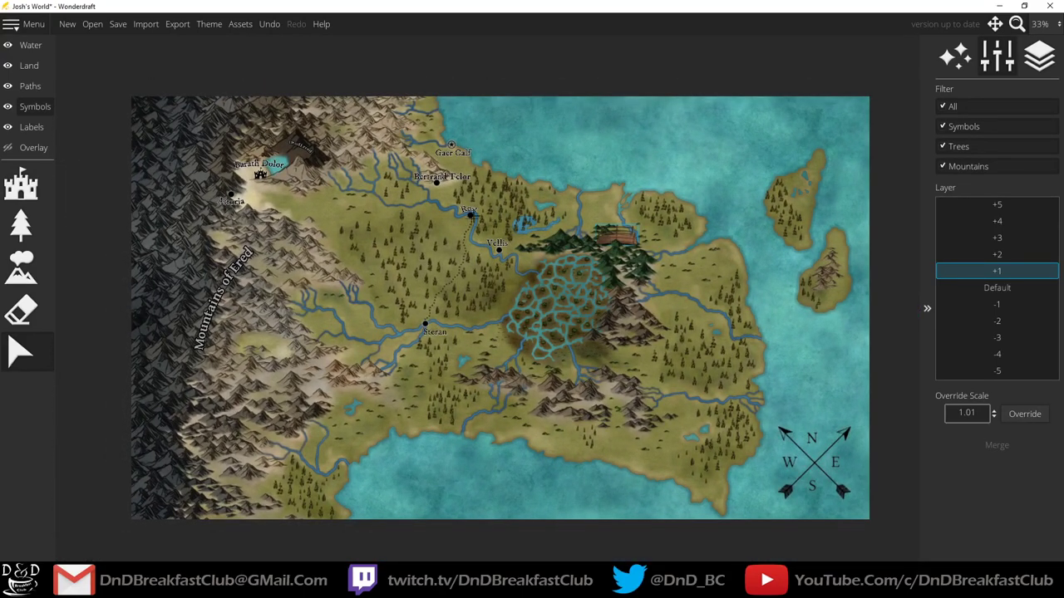
scroll(205, 272, up, 5)
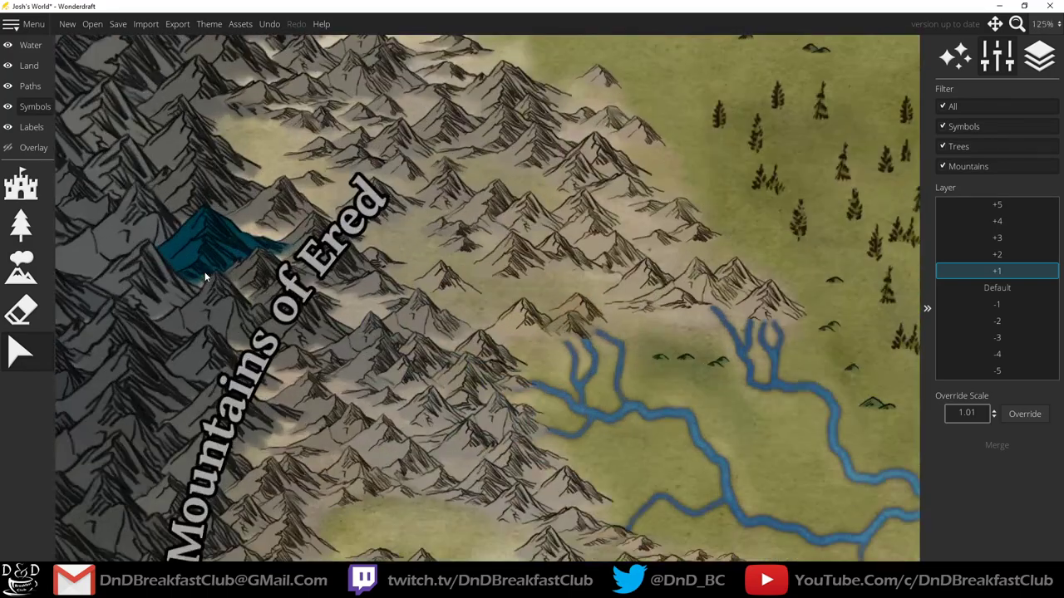
scroll(205, 272, down, 5)
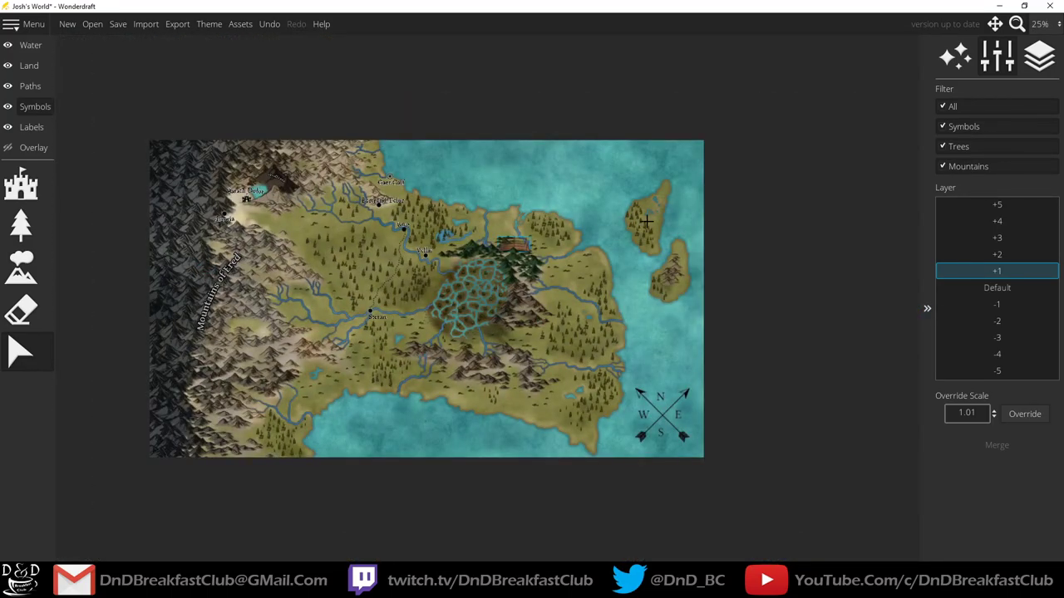
scroll(646, 221, up, 5)
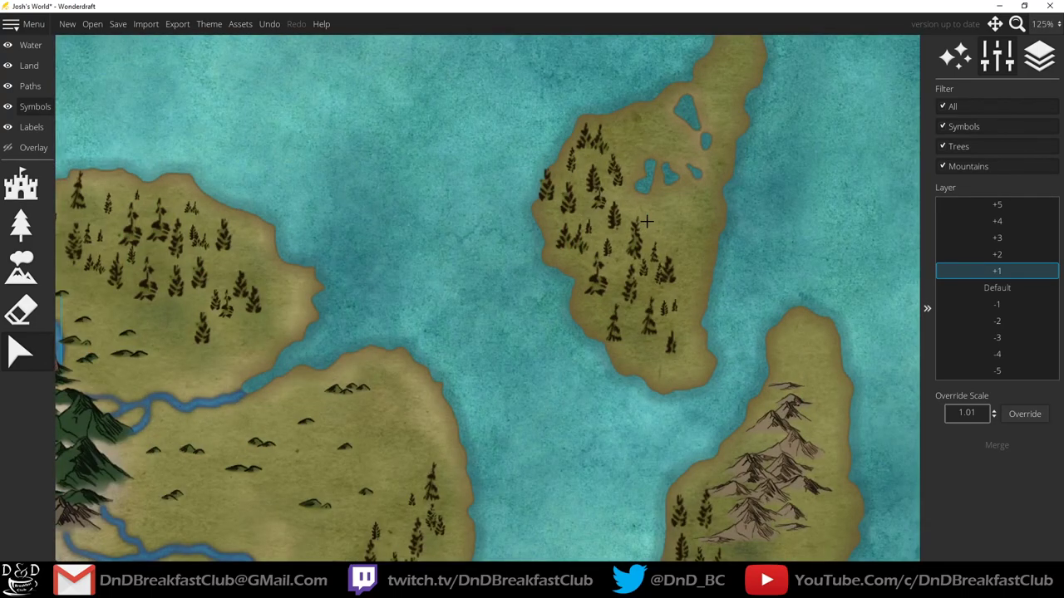
scroll(646, 220, down, 5)
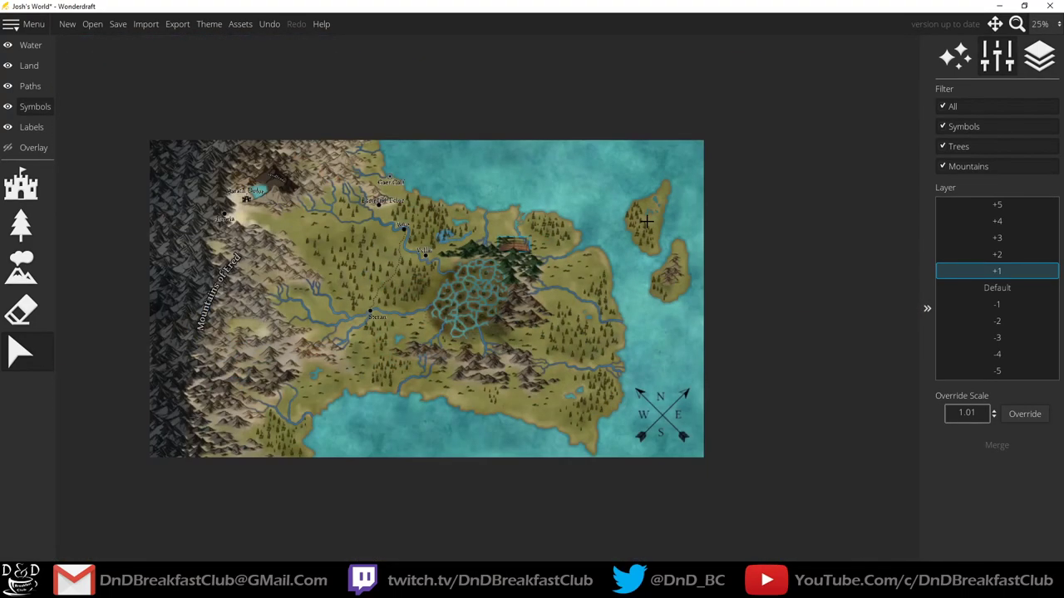
scroll(337, 288, up, 6)
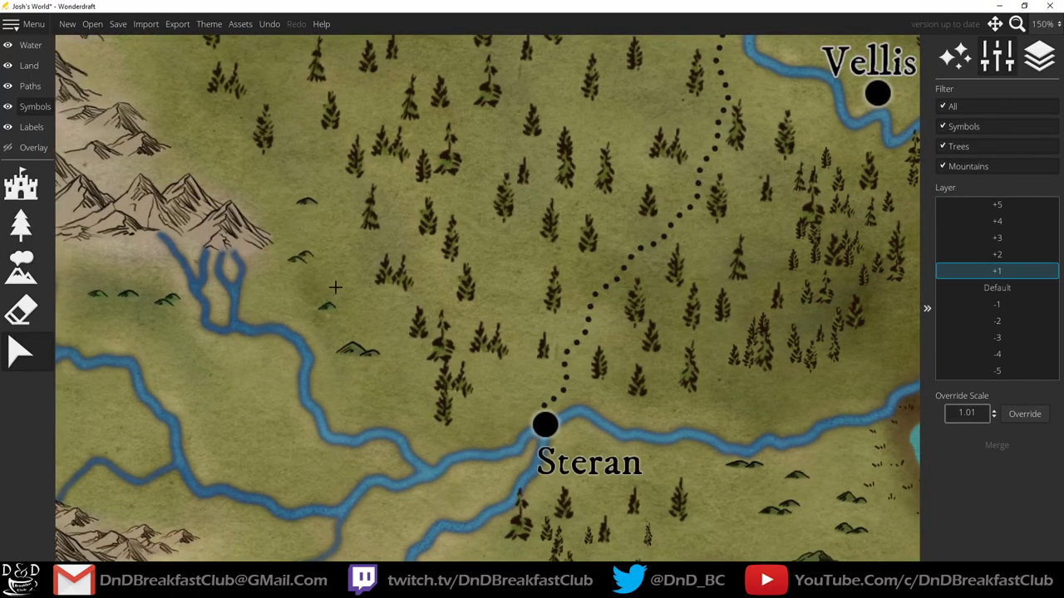
scroll(335, 287, down, 5)
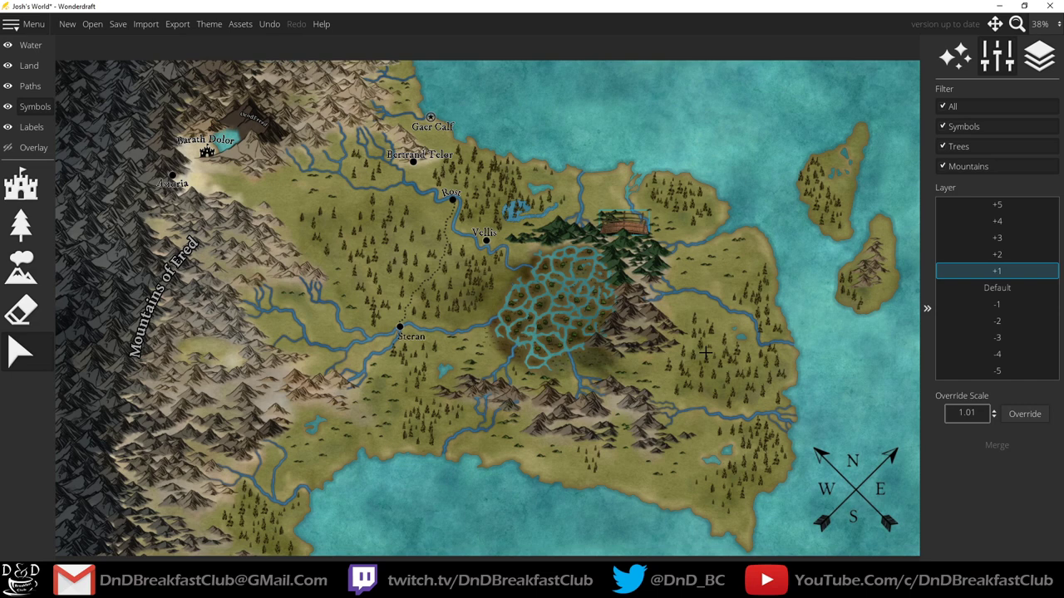
click(12, 30)
- In Preferences > Hotkeys, change the fit_to_screen binding to Ctrl+2 and apply it
click(26, 117)
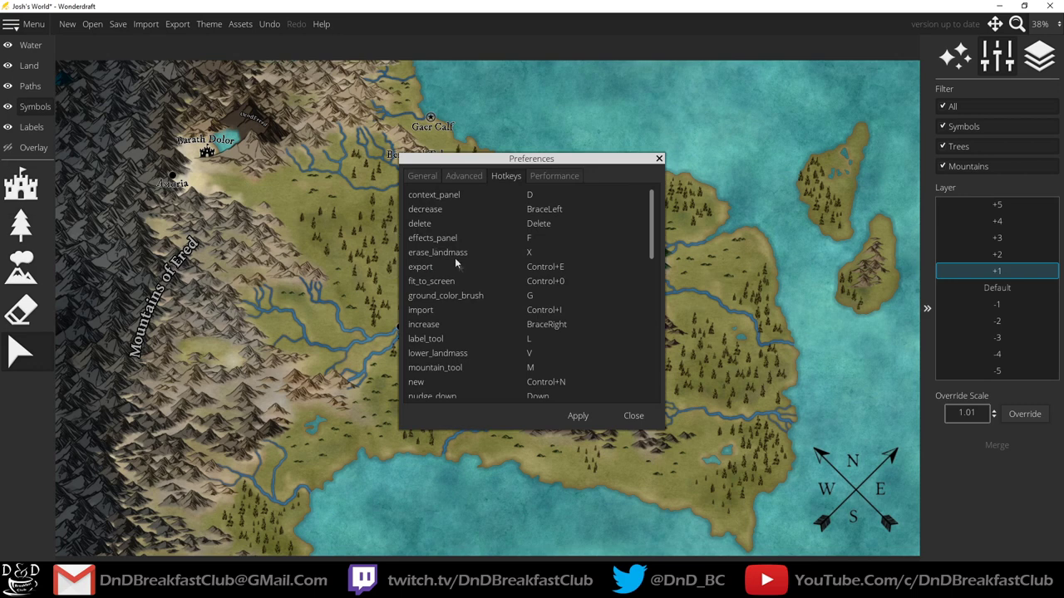
click(423, 178)
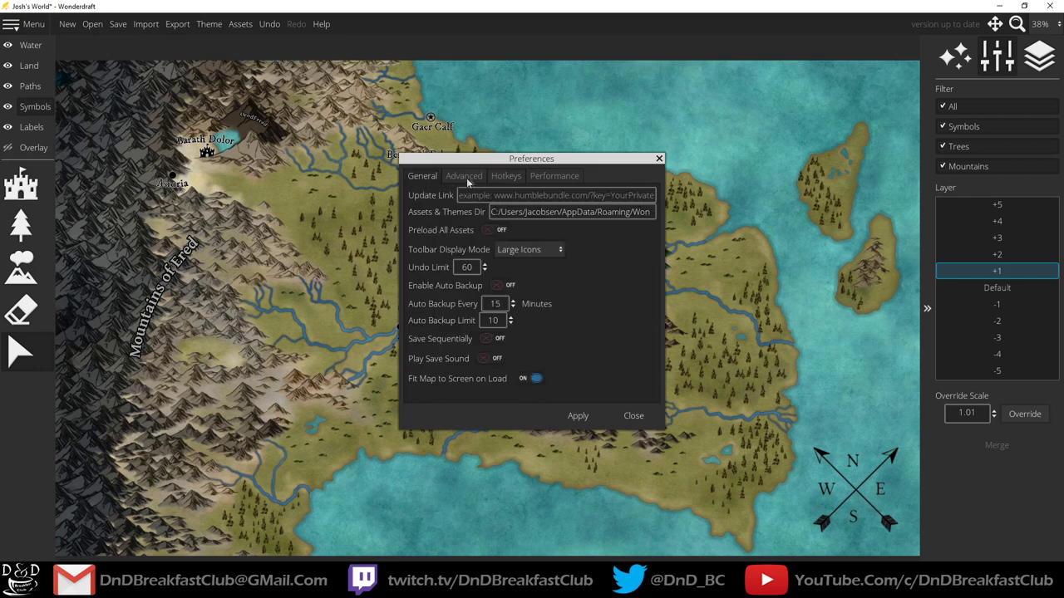
click(497, 177)
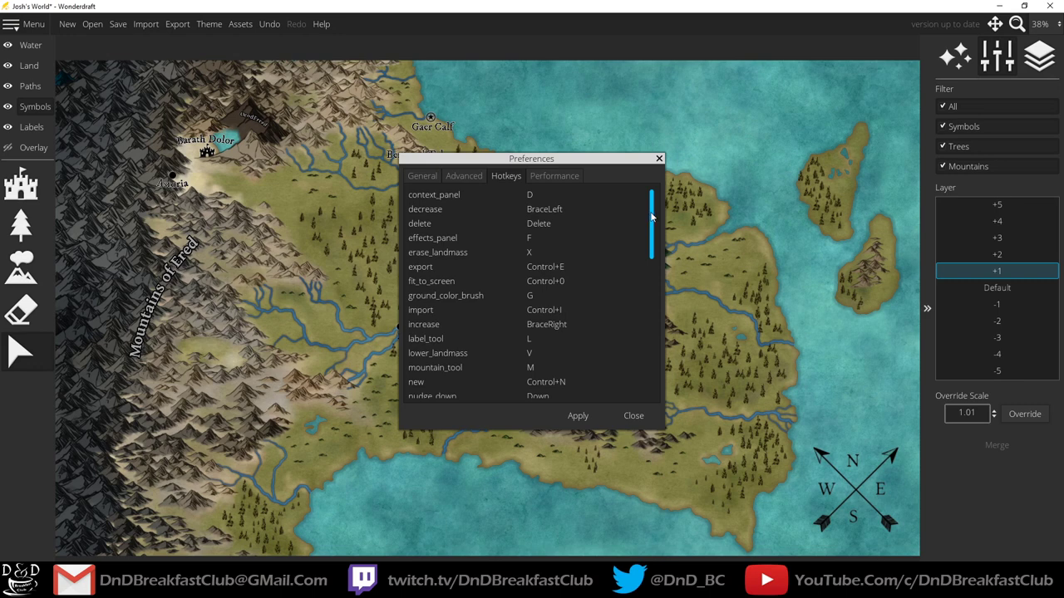
drag(651, 216, 653, 371)
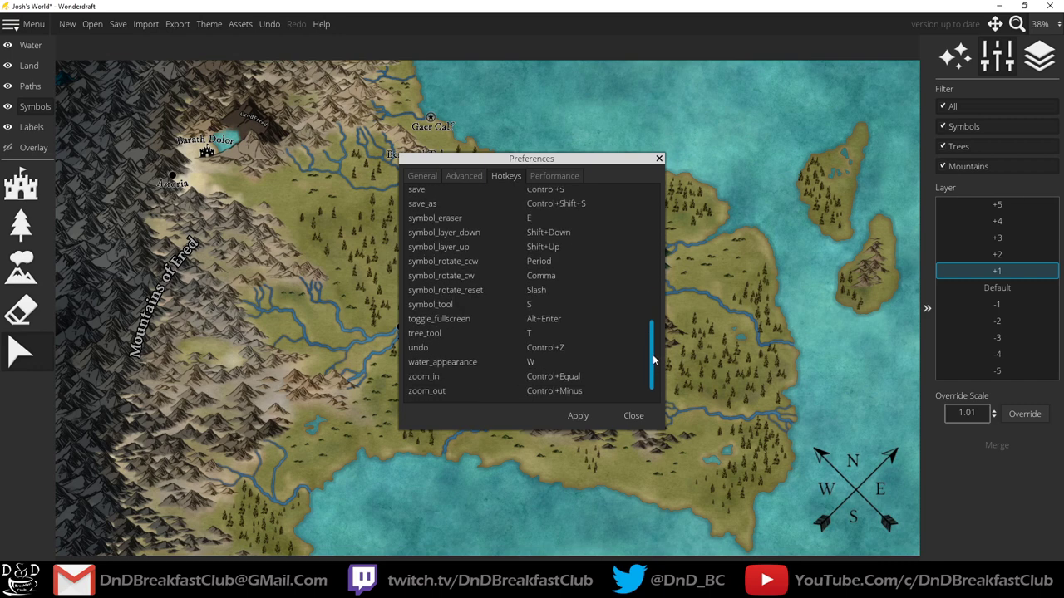
drag(653, 355, 662, 209)
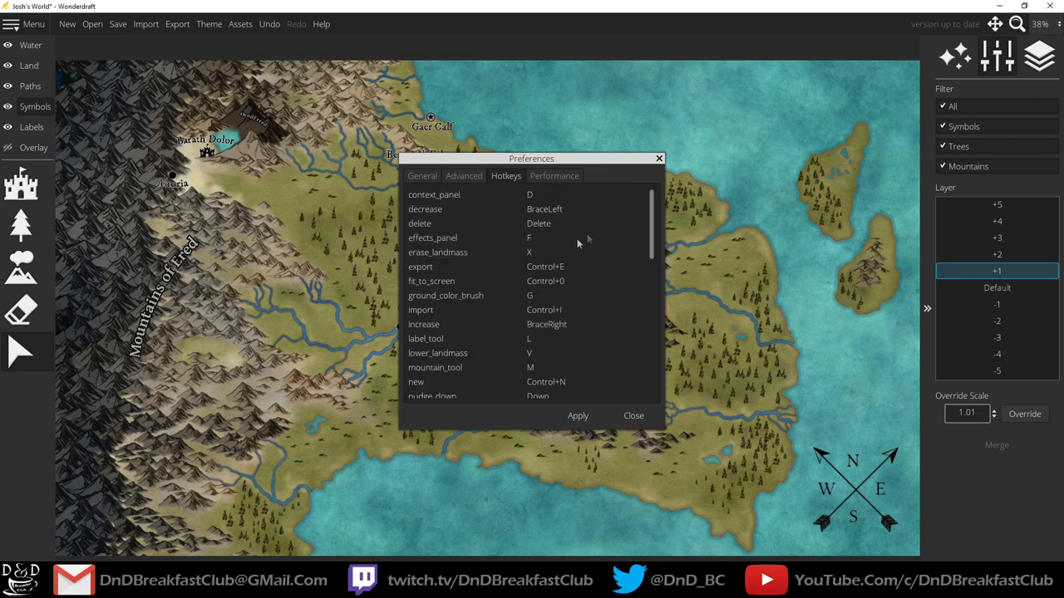
click(537, 281)
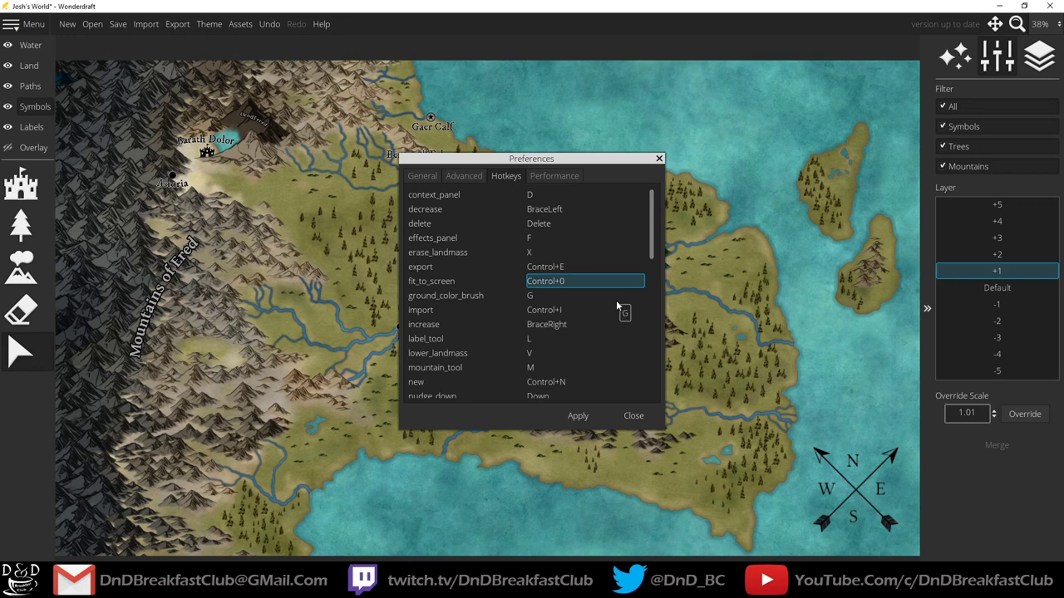
mouse_move(654, 230)
mouse_down()
mouse_move(655, 382)
mouse_move(653, 221)
mouse_up()
key(ctrl+2)
click(577, 416)
click(641, 418)
scroll(575, 343, up, 1)
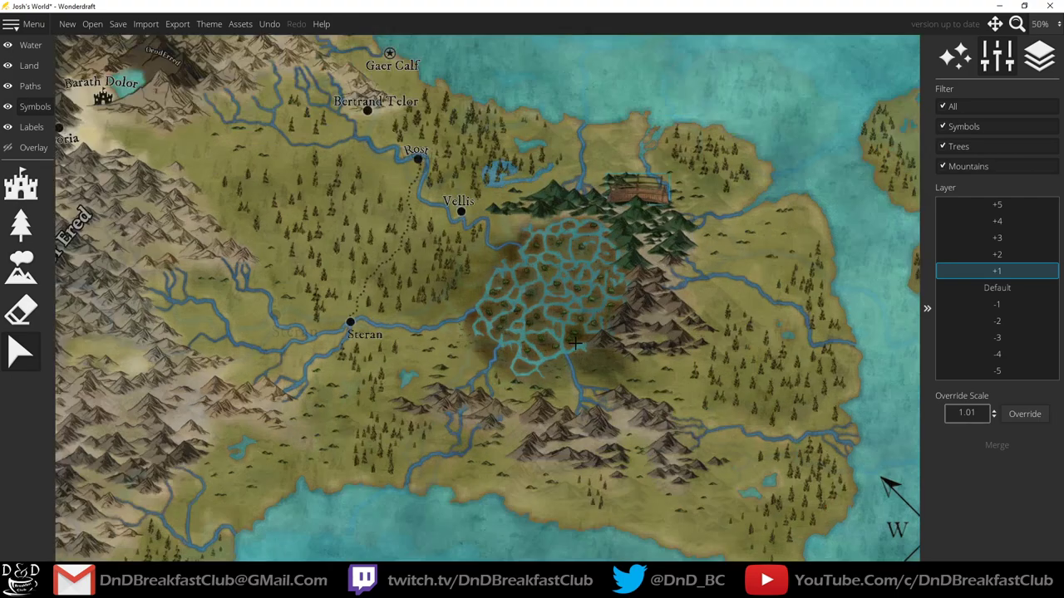
scroll(575, 343, up, 3)
key(ctrl+2)
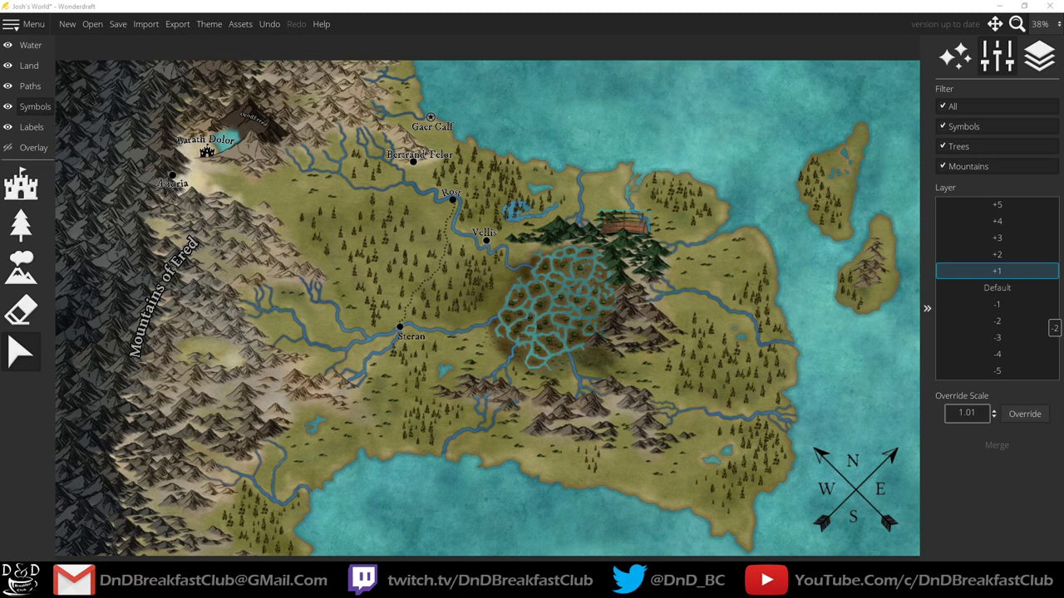
click(27, 24)
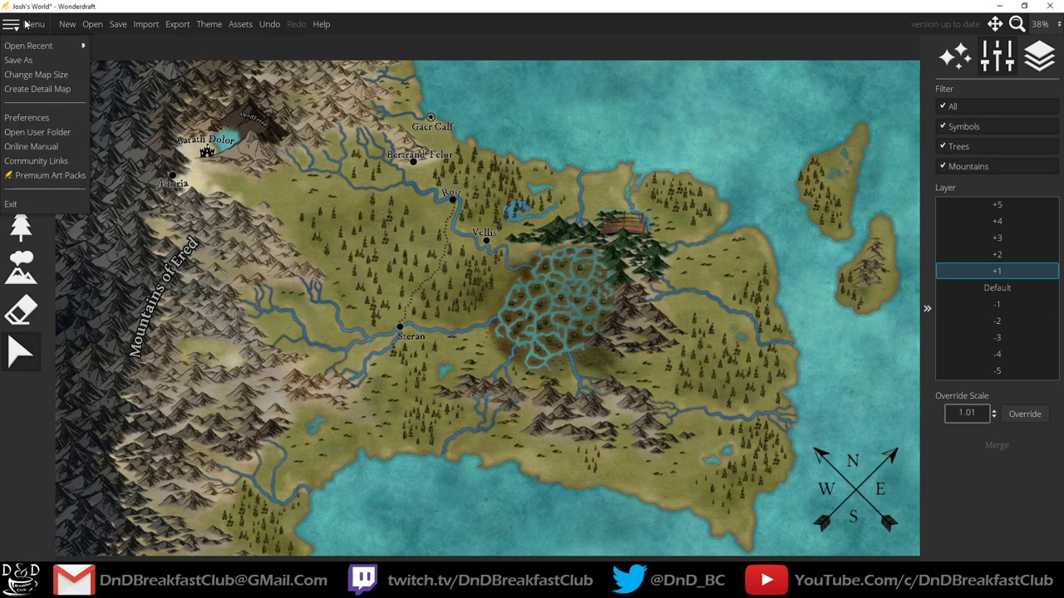
- In Change Map Size, lock the aspect ratio and enter width 10000, which clamps to 8192 × 4698 px
click(42, 75)
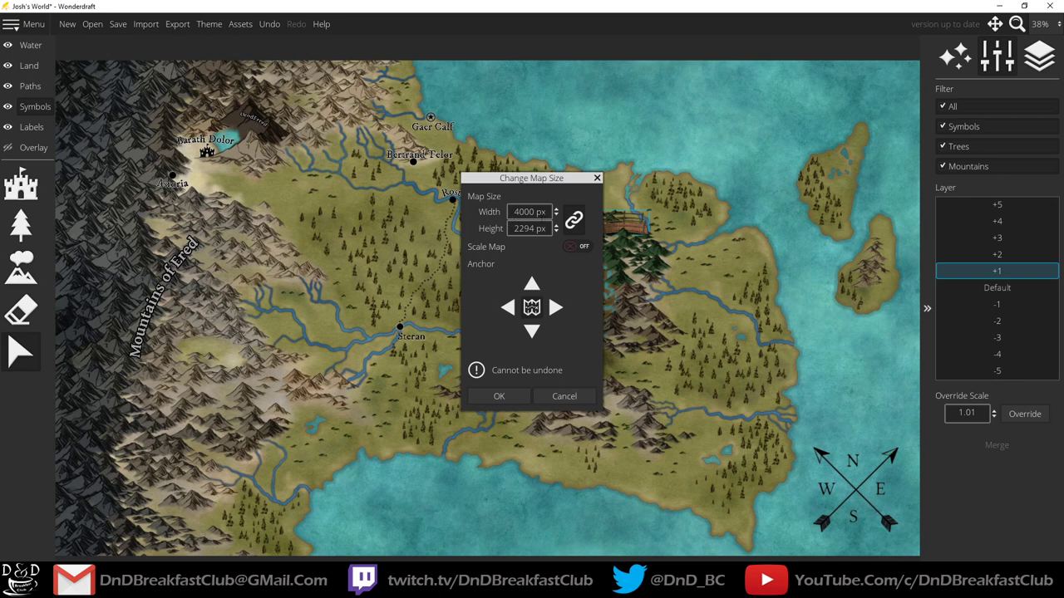
click(572, 220)
drag(512, 212, 547, 212)
text(888)
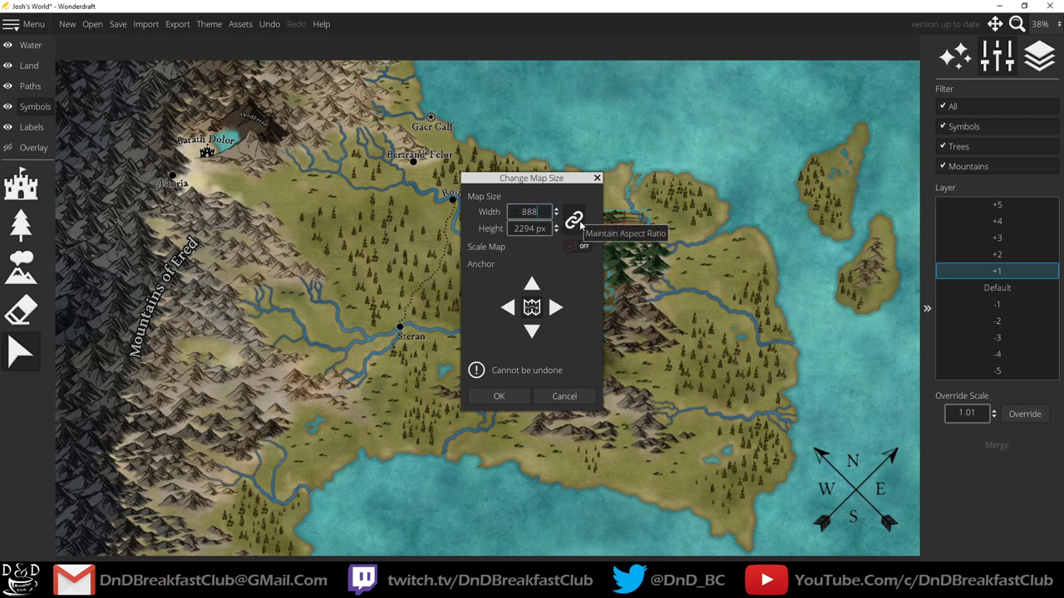
key(BackSpace)
key(BackSpace)
key(BackSpace)
text(10000)
key(Return)
click(504, 398)
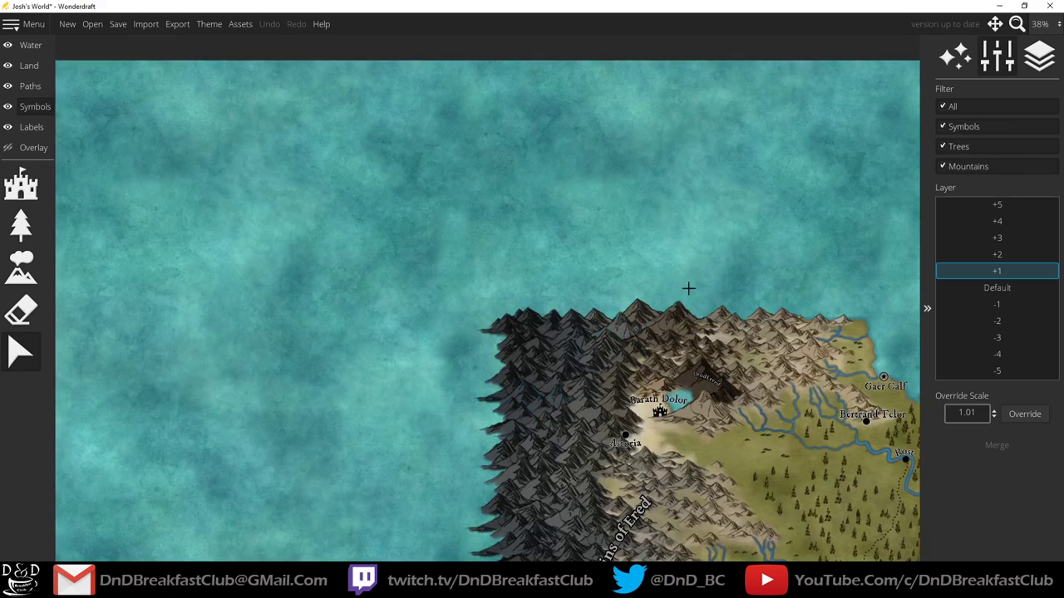
- Pan and zoom out to 15% to check the continent sits centred in open sea
drag(689, 287, 325, 58)
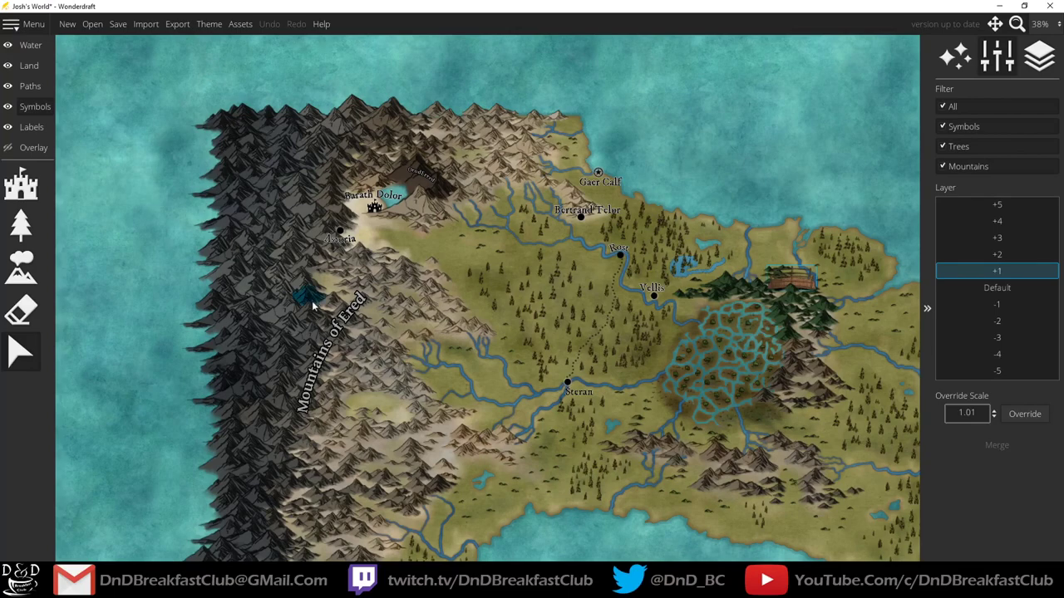
click(643, 167)
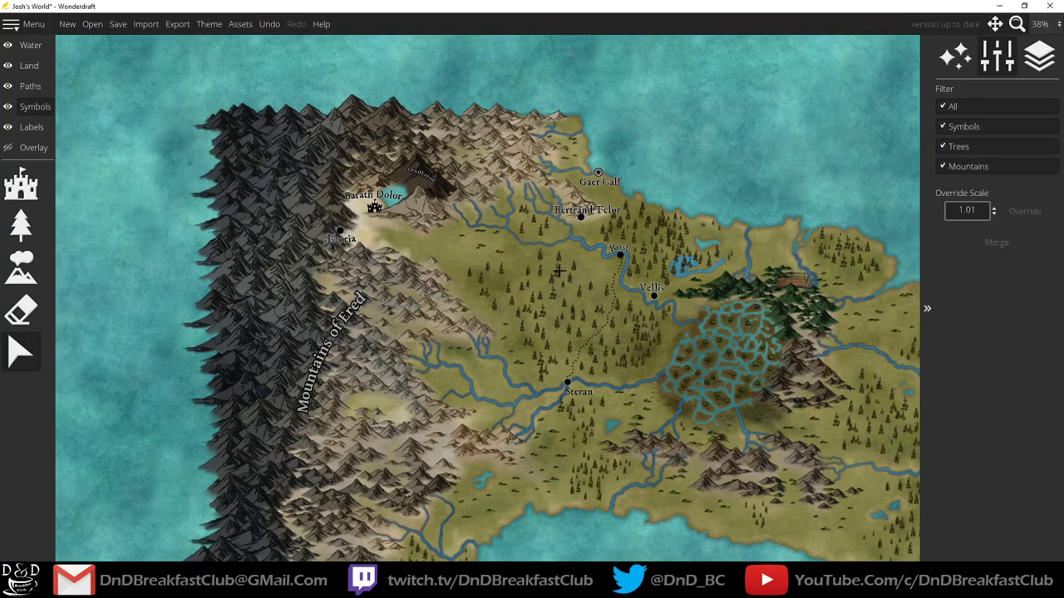
scroll(559, 271, down, 5)
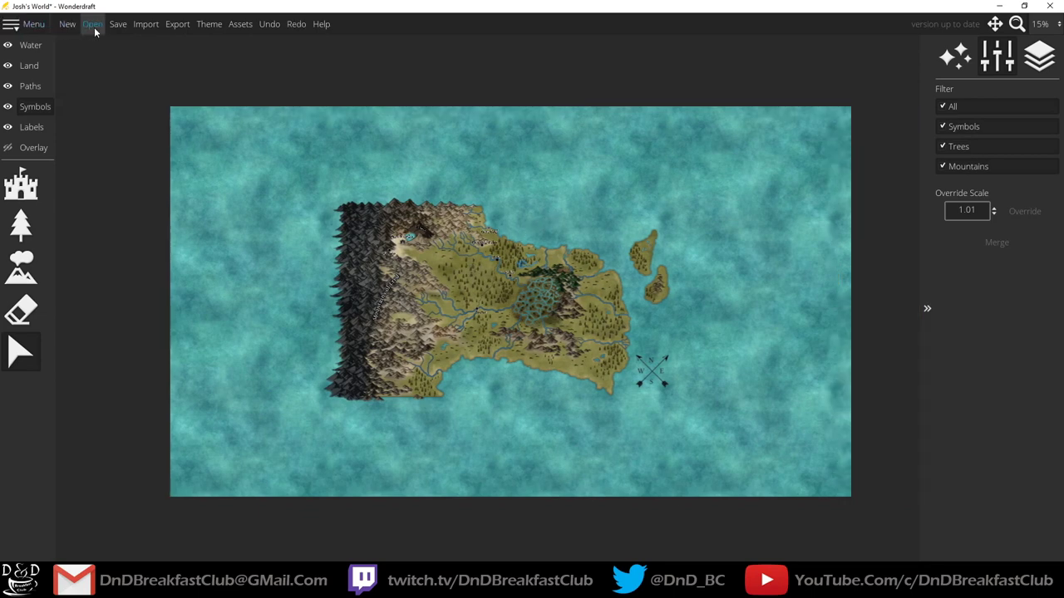
click(93, 25)
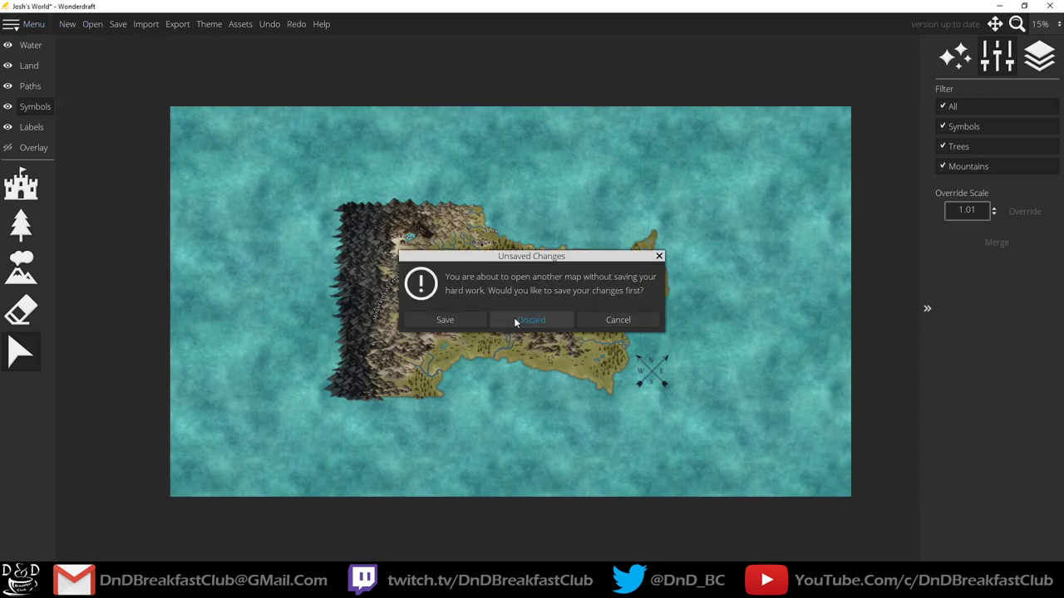
- Discard the unsaved resize and open 2020 Tutorial.wonderdraft_map
click(516, 322)
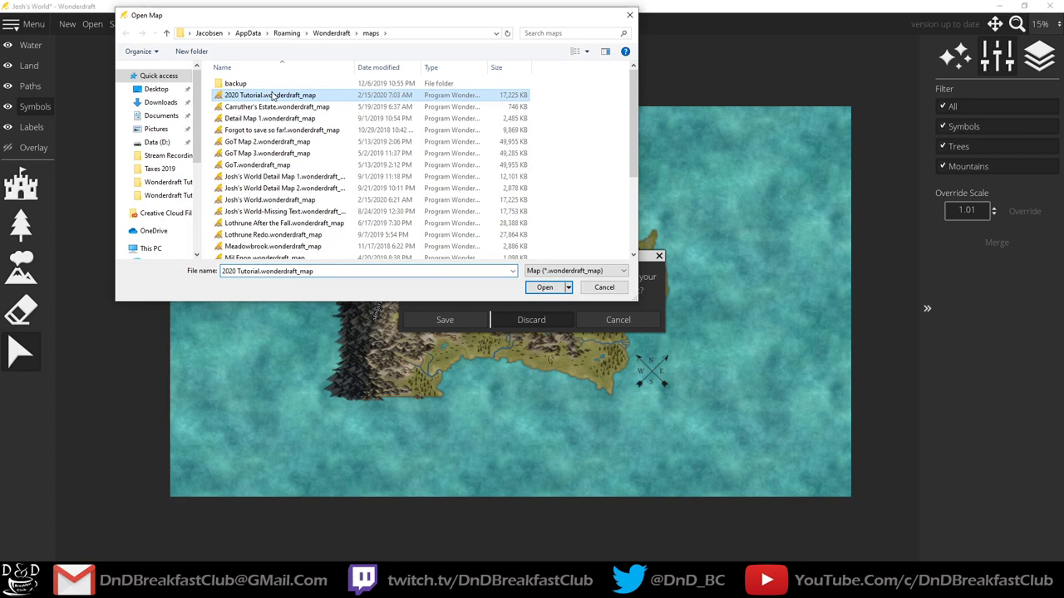
click(552, 290)
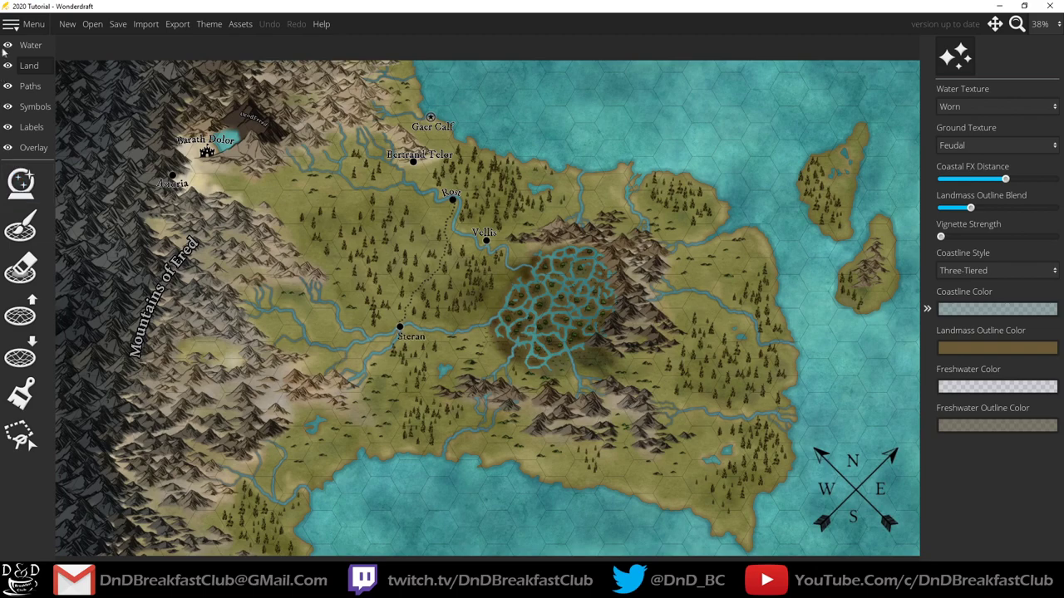
- In Change Map Size, link the aspect ratio, set width 8192 (height 4698) and turn Scale Map on
click(15, 30)
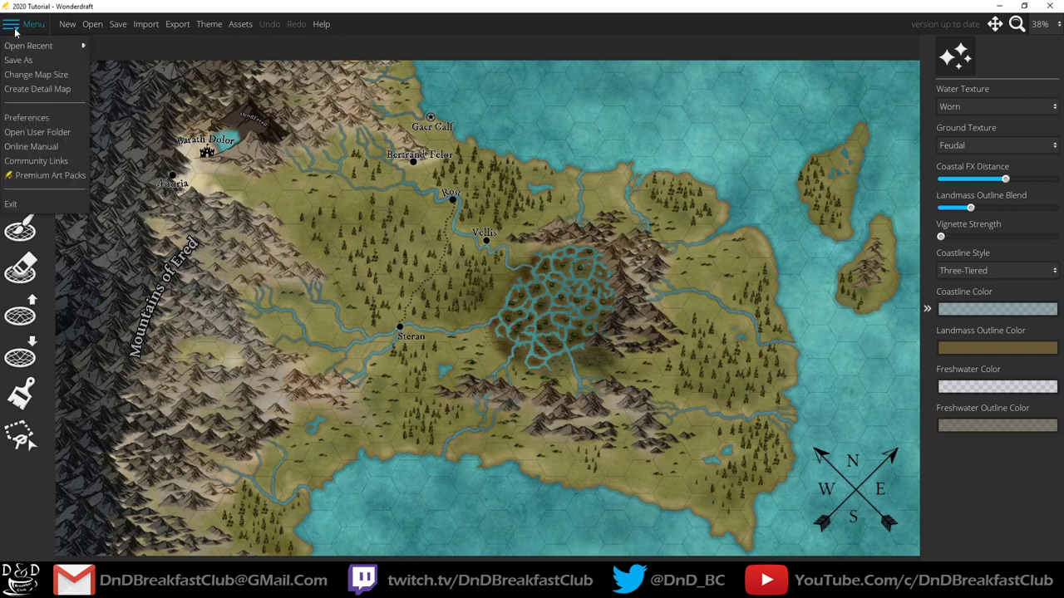
click(35, 74)
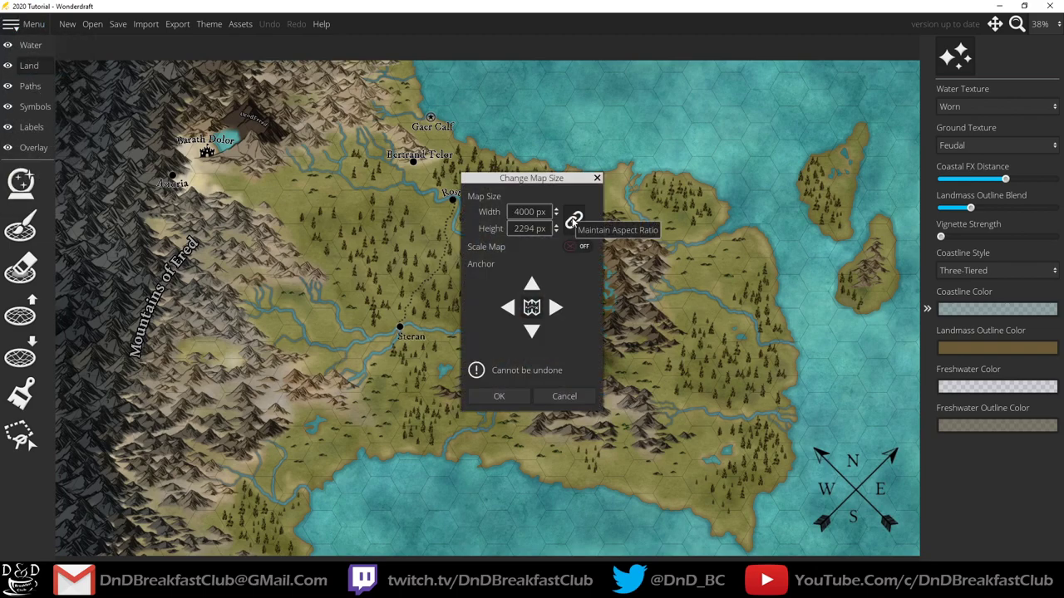
click(573, 219)
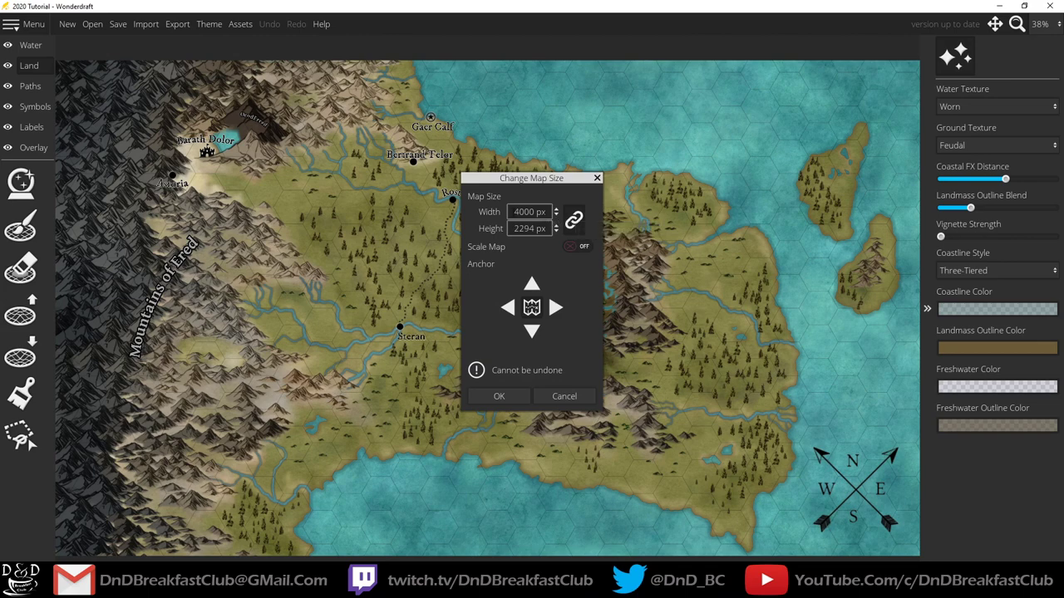
drag(514, 212, 595, 217)
text(8192)
key(Tab)
click(579, 247)
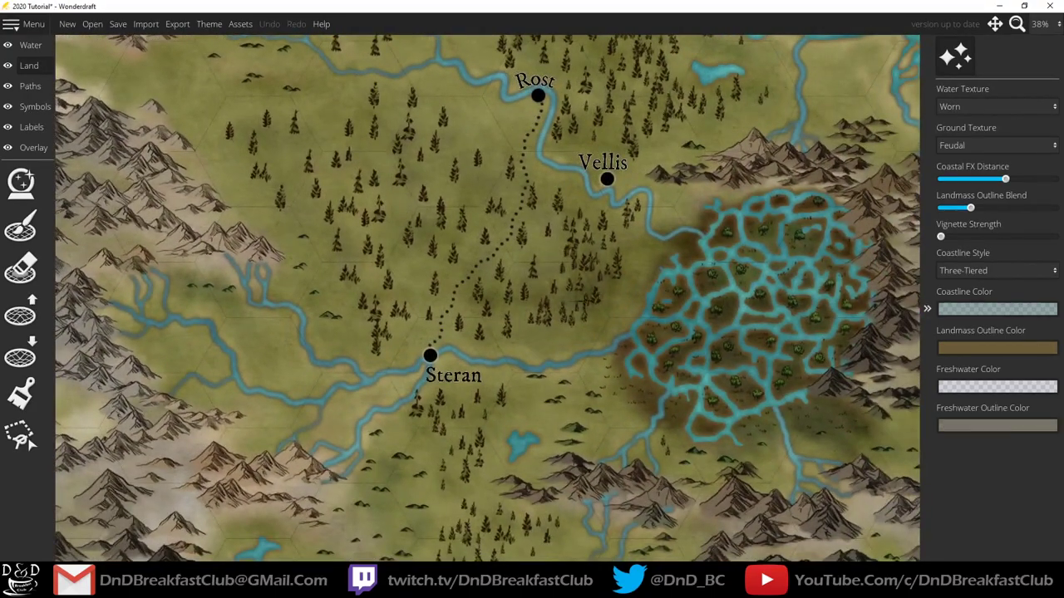
- Zoom out and back in near Vellis on the scaled map, then pick the Overlay layer's hex grid tool
scroll(572, 300, down, 5)
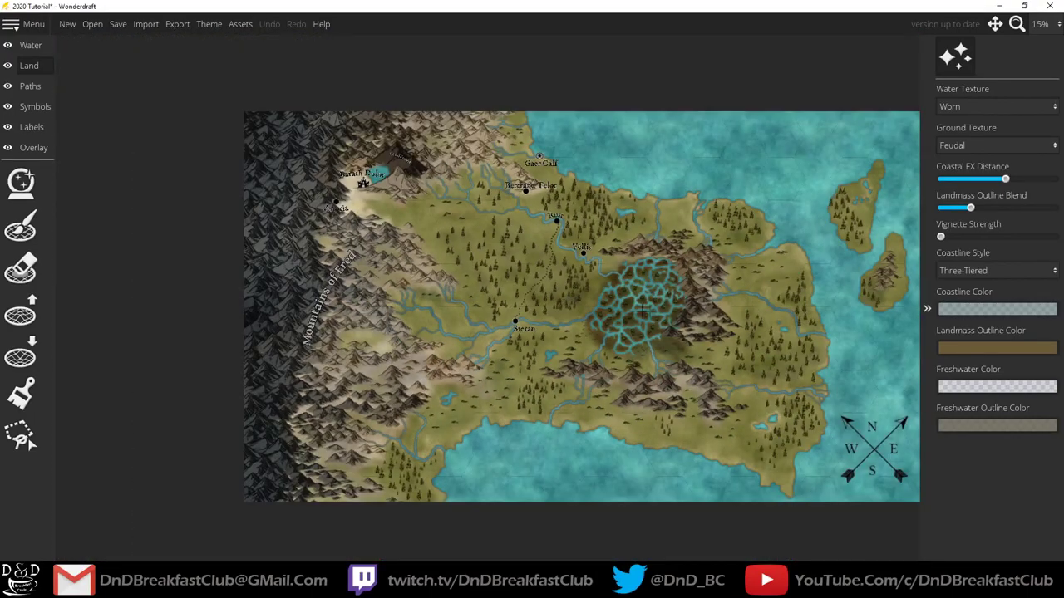
drag(641, 297, 592, 289)
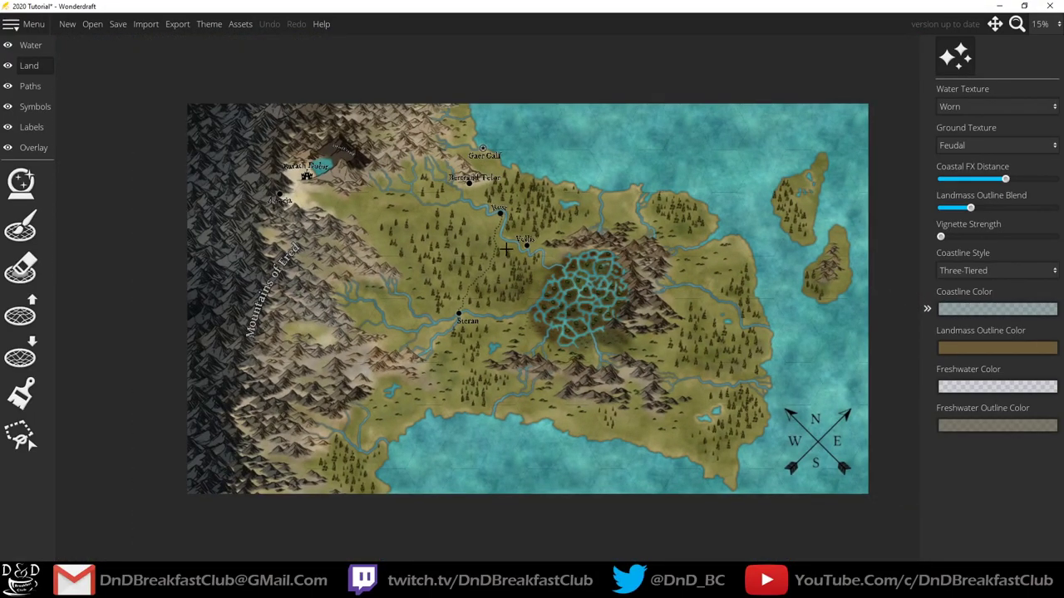
scroll(505, 248, up, 6)
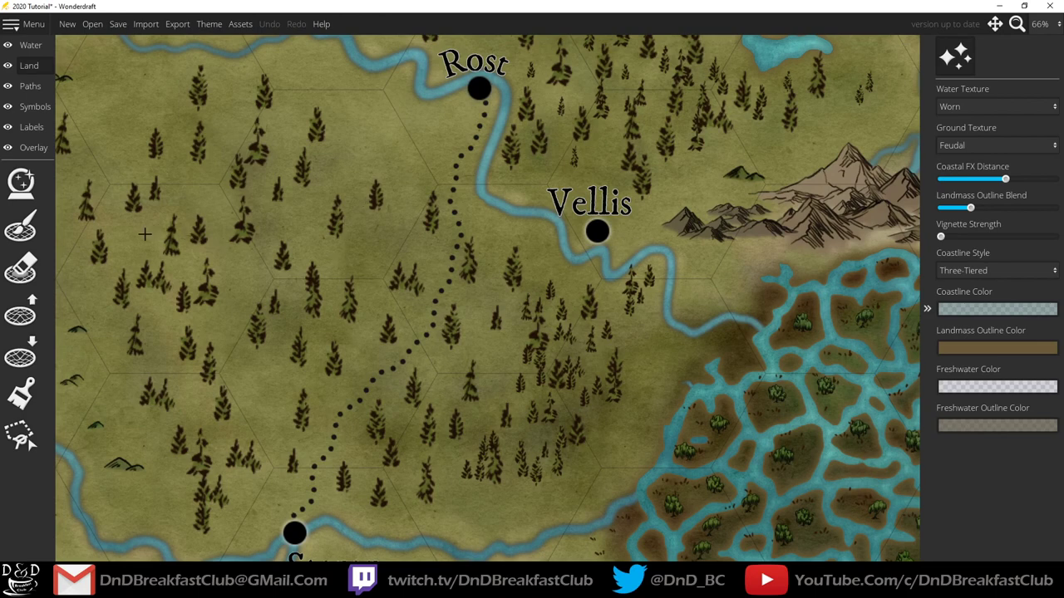
click(33, 147)
click(21, 225)
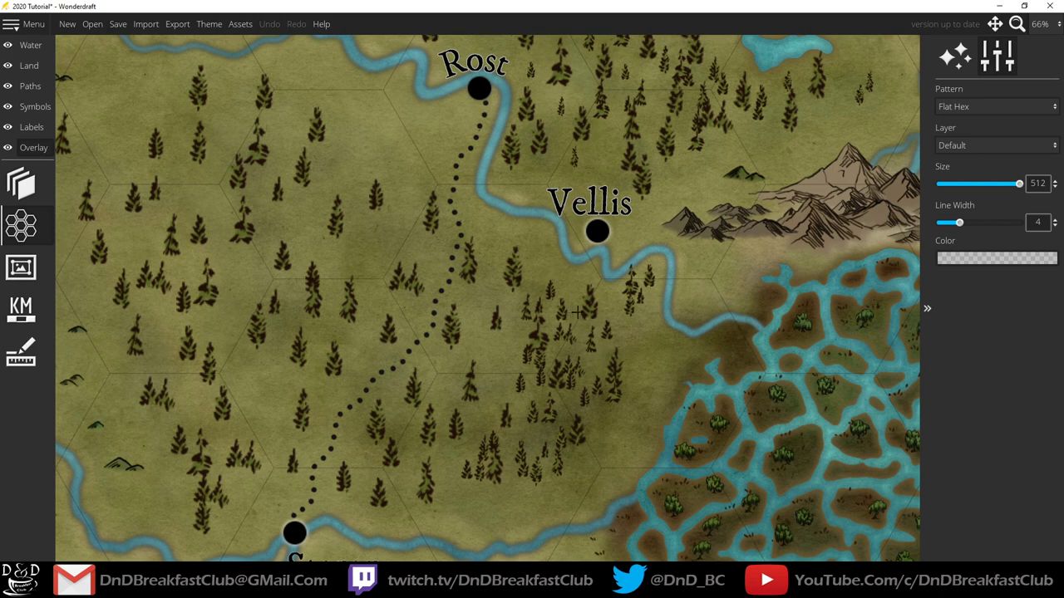
- Reopen the 2020 Tutorial map, discarding the unsaved changes
click(93, 25)
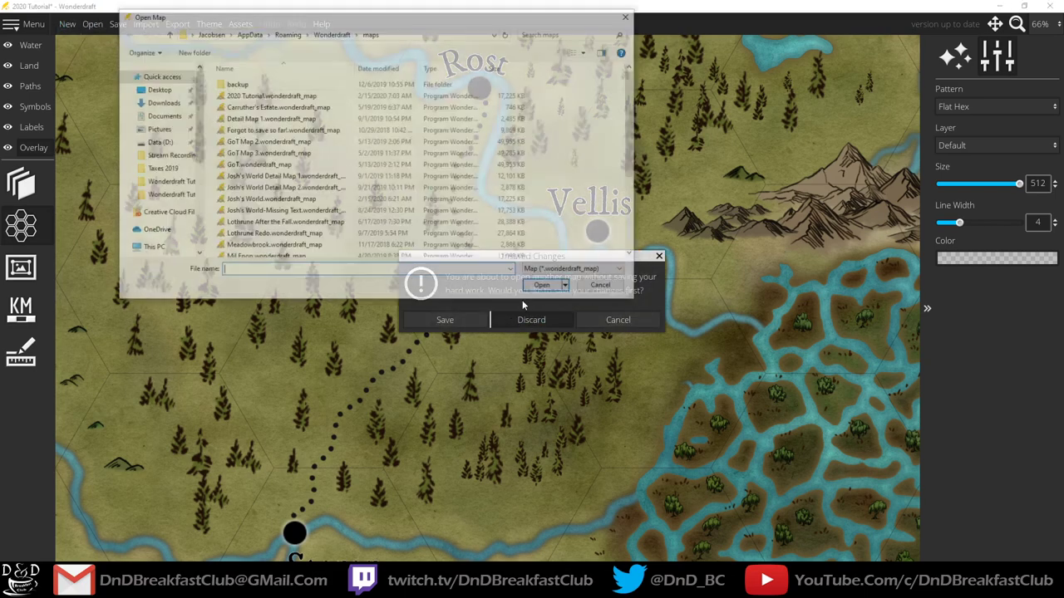
click(275, 96)
click(541, 285)
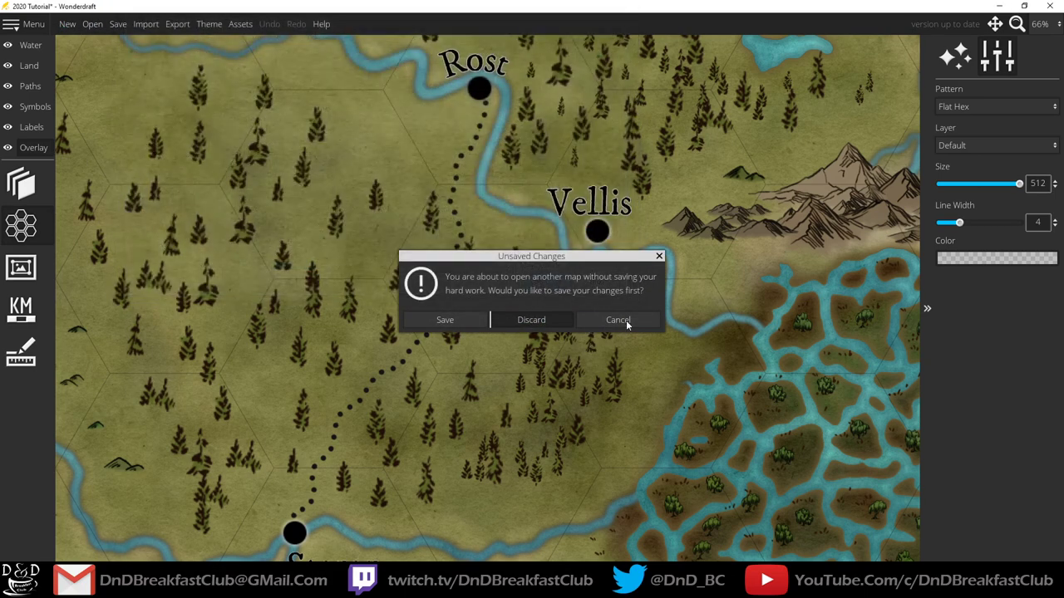
click(531, 320)
- In Change Map Size, set width 8192 (height 4698) and anchor the existing map to the right
click(25, 25)
click(42, 74)
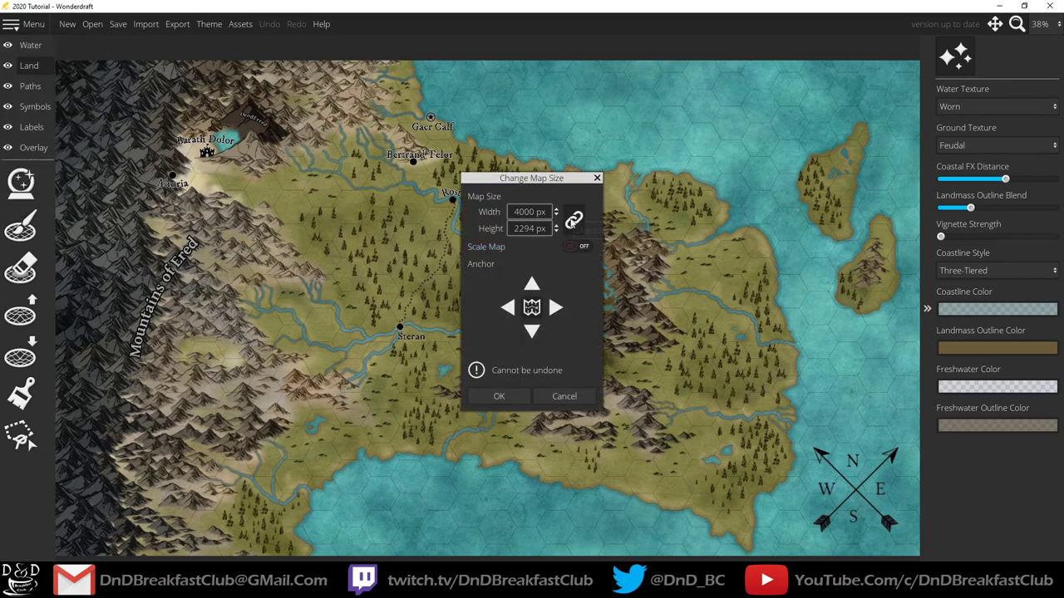
key(Tab)
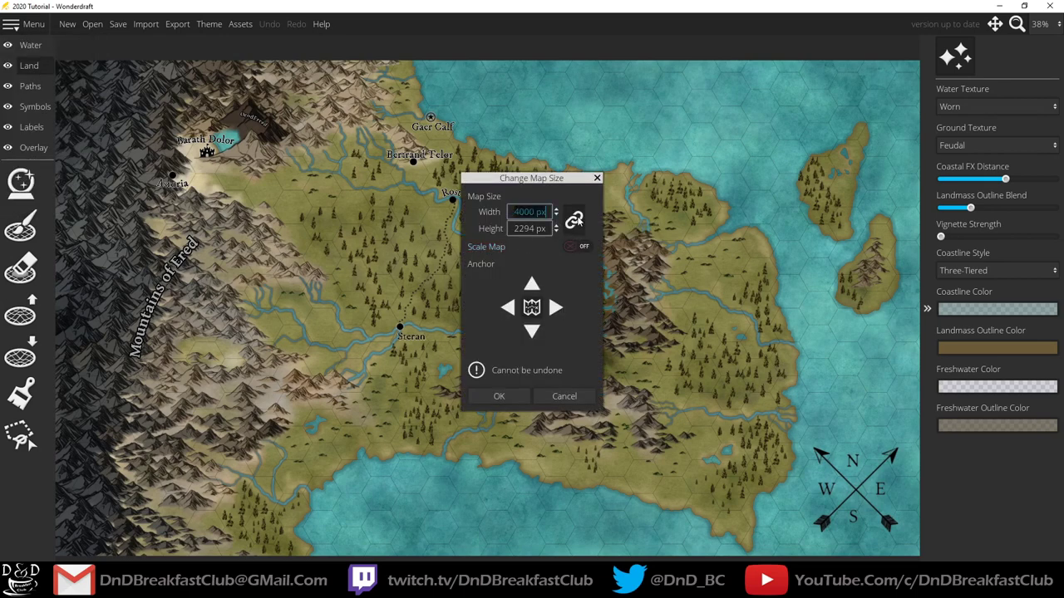
text(81)
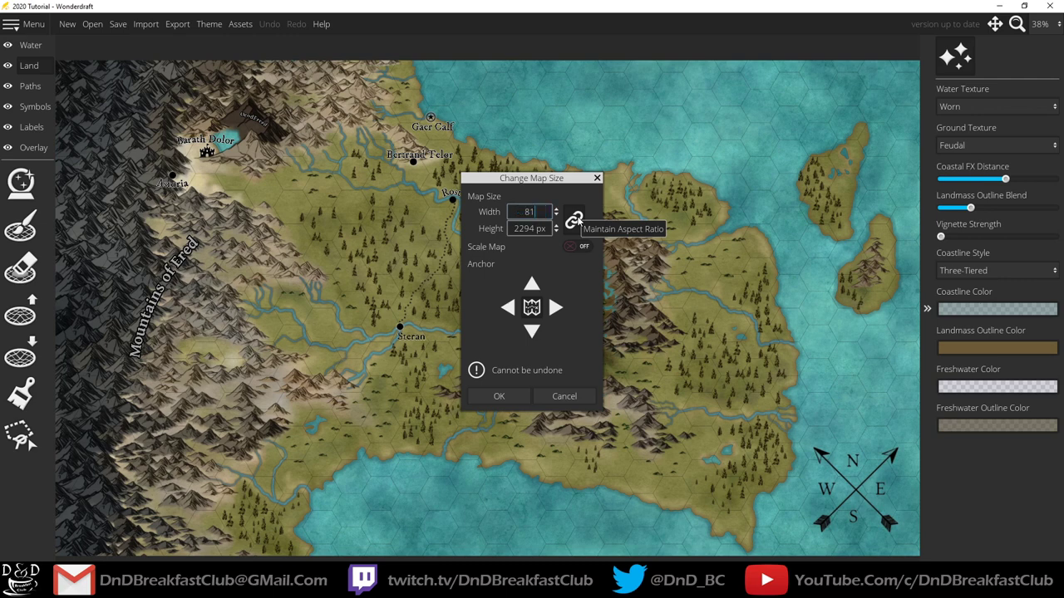
text(92)
key(Tab)
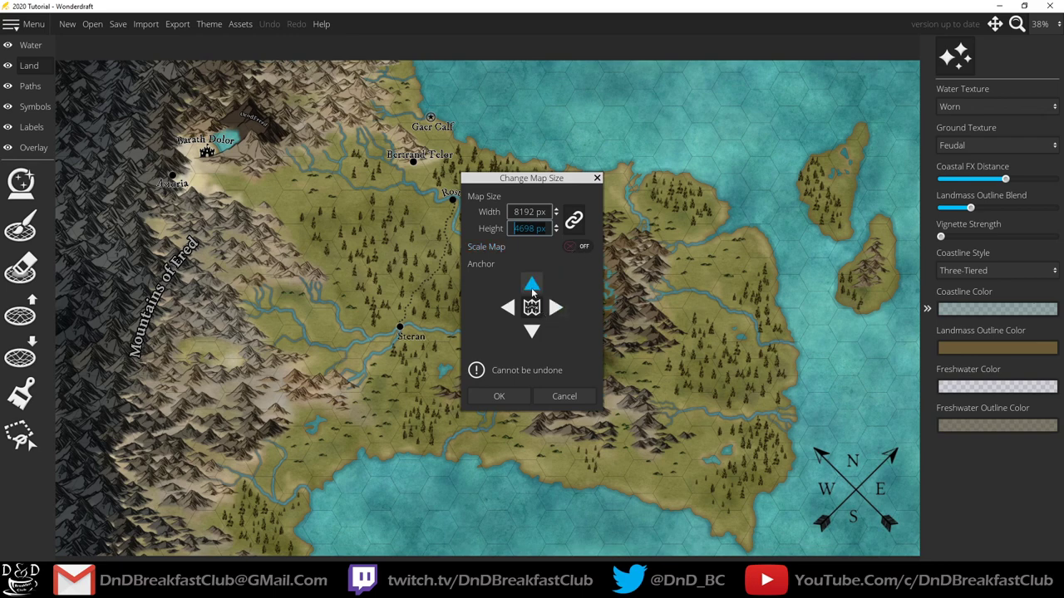
click(532, 331)
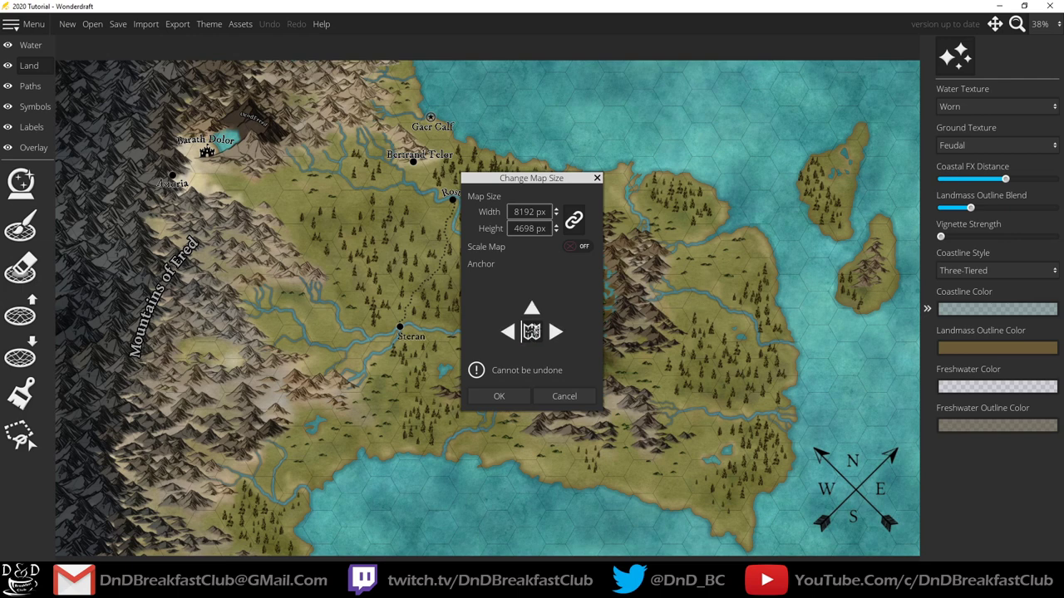
click(532, 307)
click(556, 307)
click(532, 308)
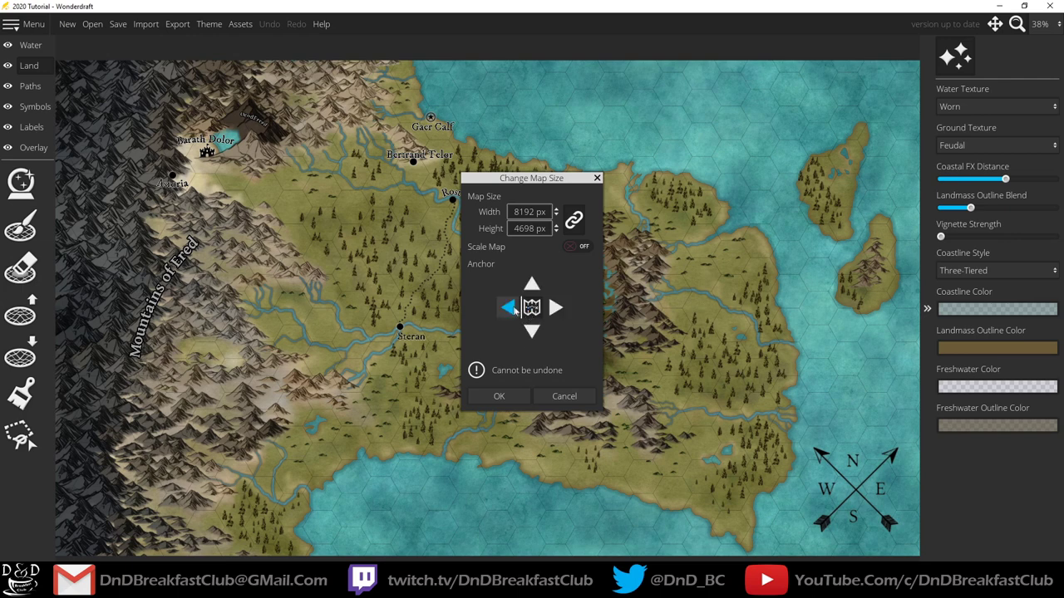
click(511, 309)
click(532, 308)
click(553, 308)
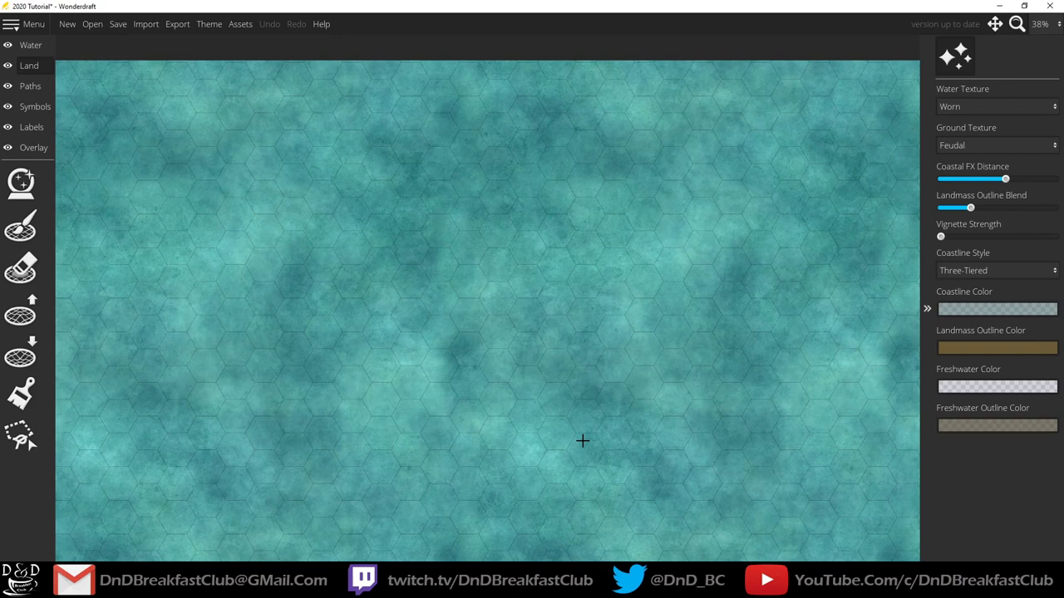
- Zoom out and pan to frame the whole enlarged map, then pick the Landmass Polygonal Lasso
scroll(577, 387, down, 4)
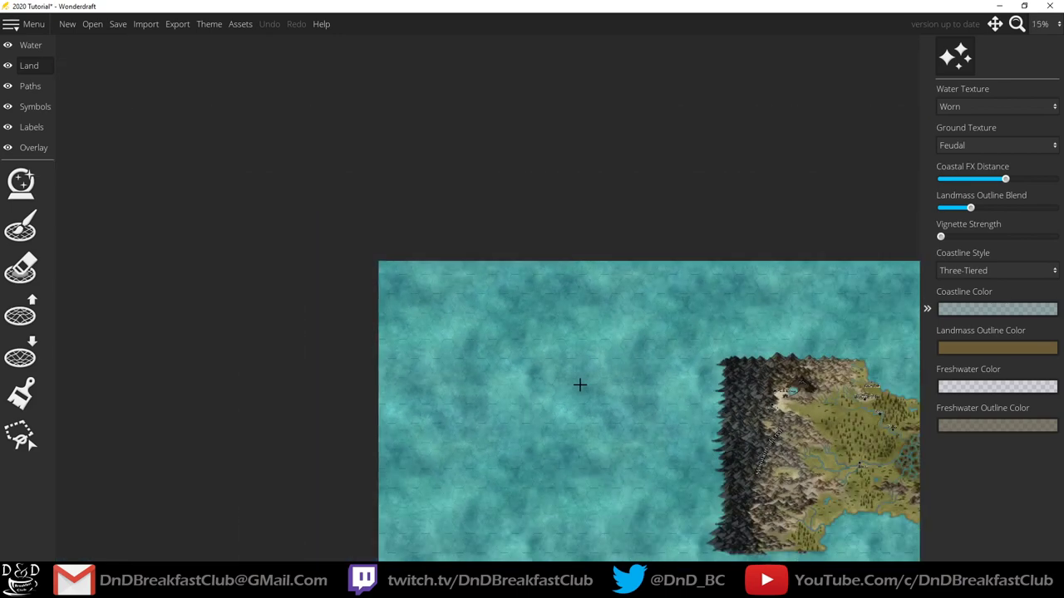
drag(674, 369, 441, 266)
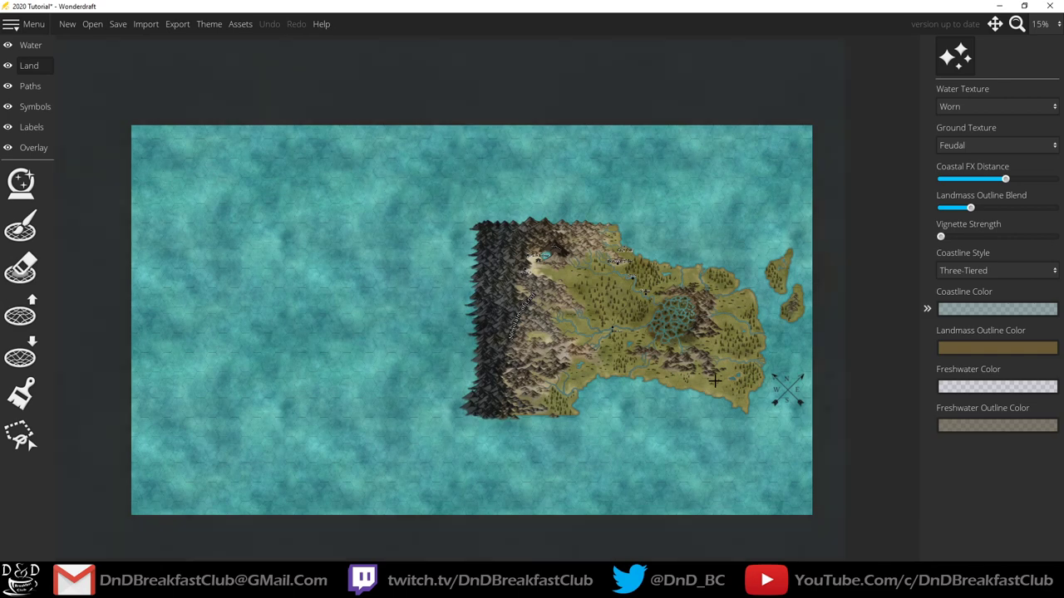
scroll(715, 381, up, 1)
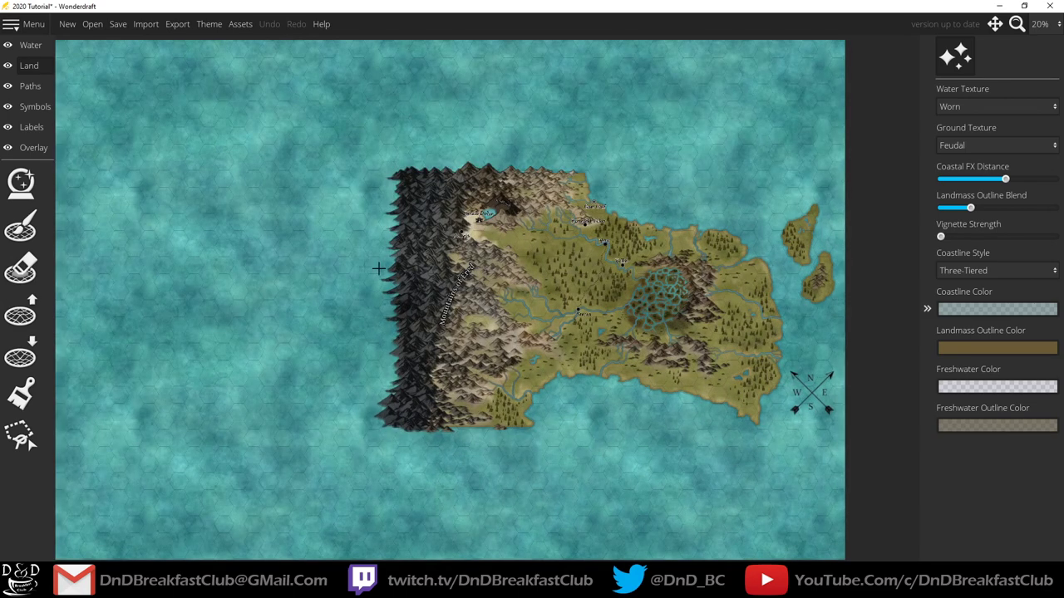
drag(346, 266, 402, 269)
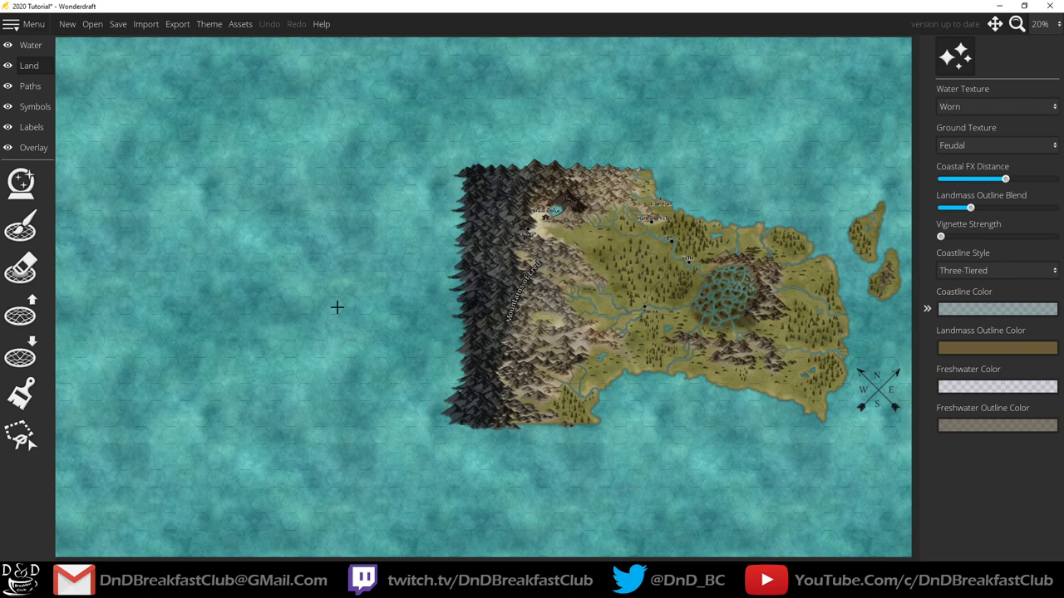
click(22, 434)
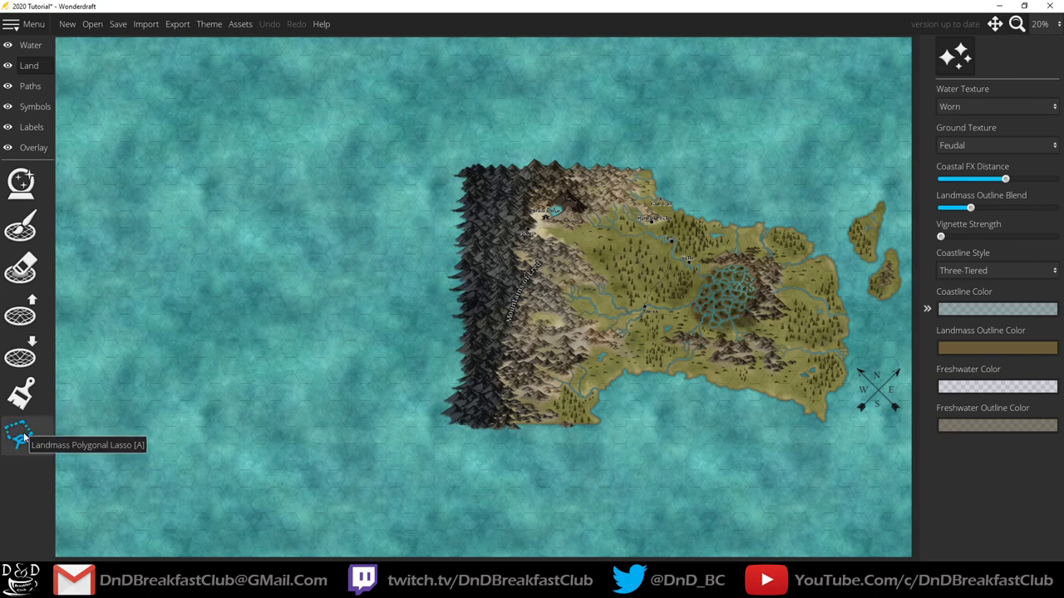
- Lasso the open water along the map's left side and fill it with land
click(25, 434)
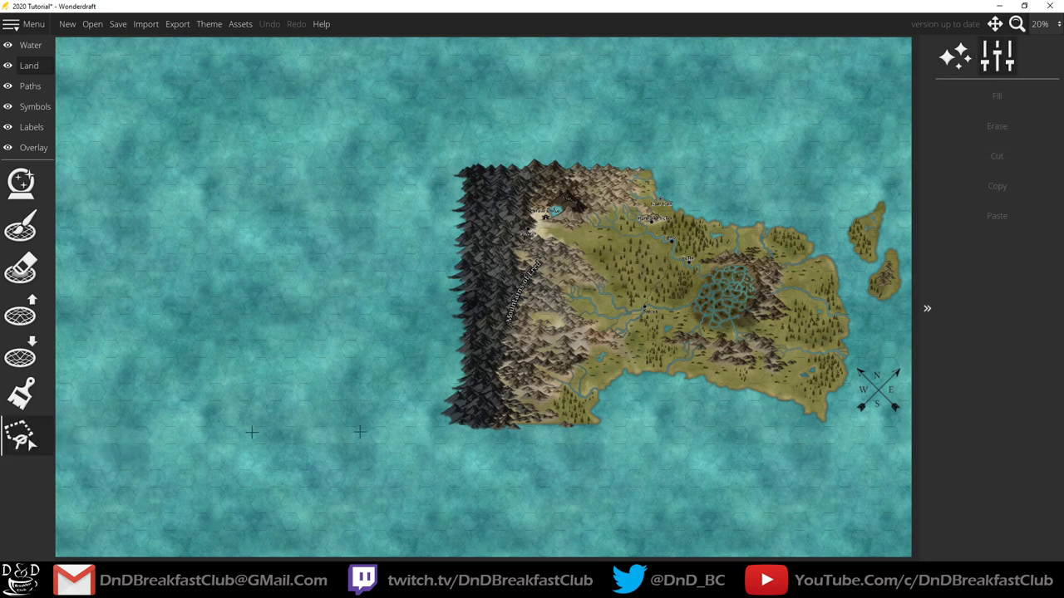
click(593, 422)
click(608, 503)
click(574, 557)
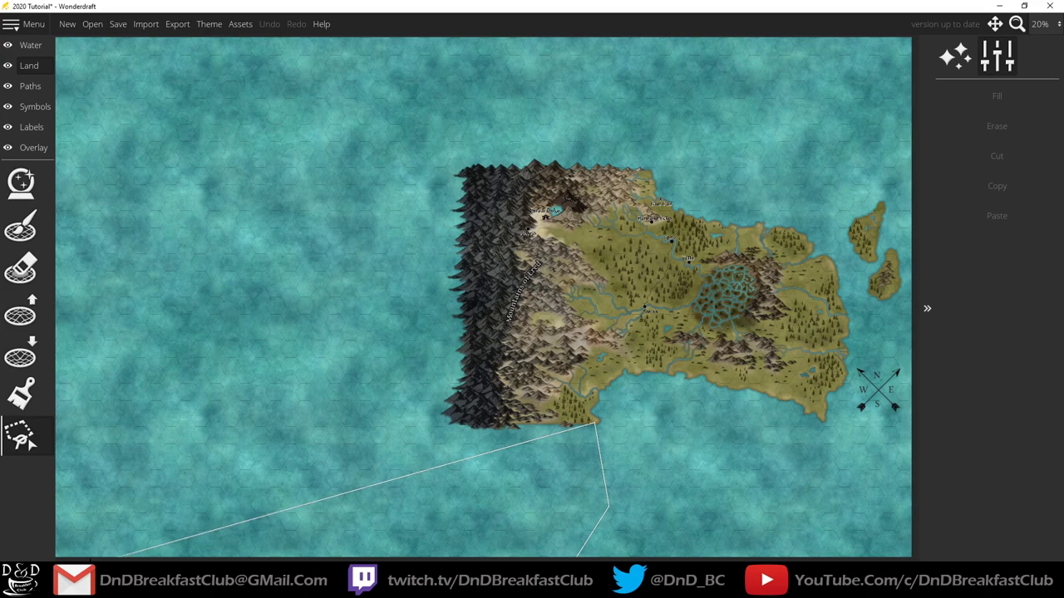
scroll(108, 548, down, 1)
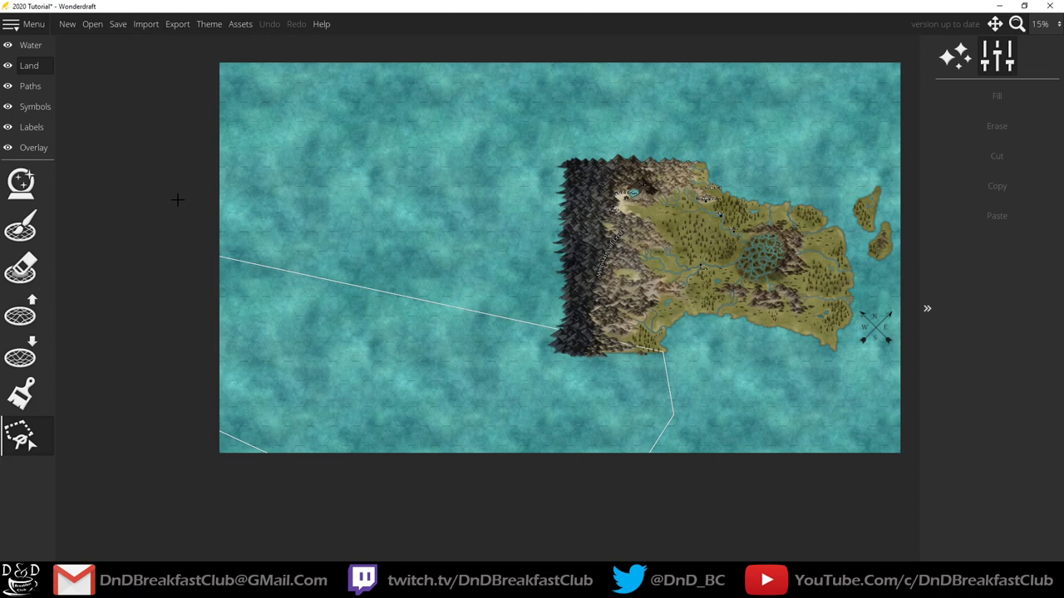
drag(198, 62, 176, 105)
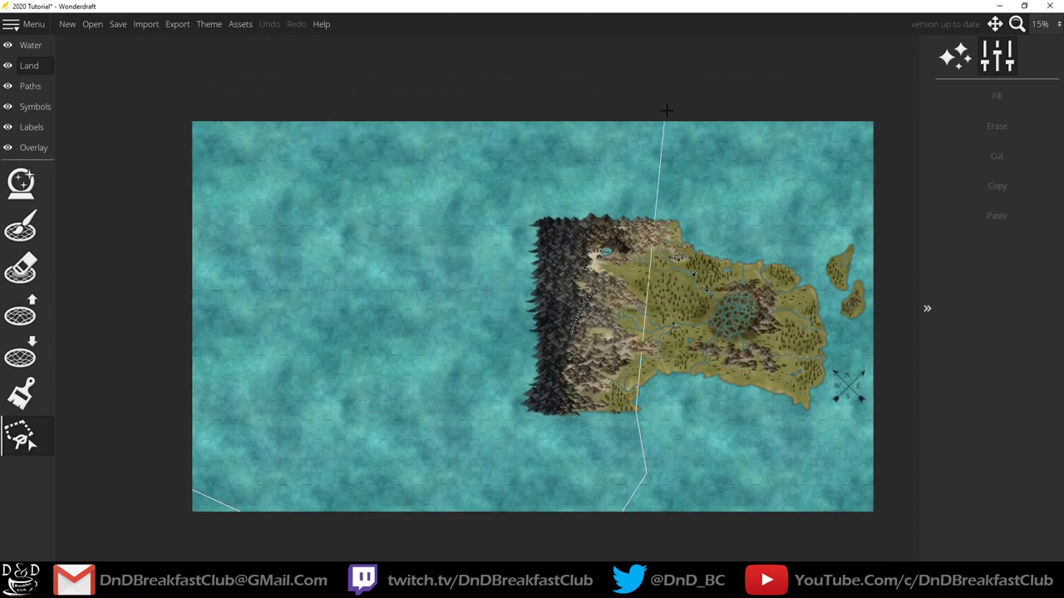
click(674, 222)
click(1005, 96)
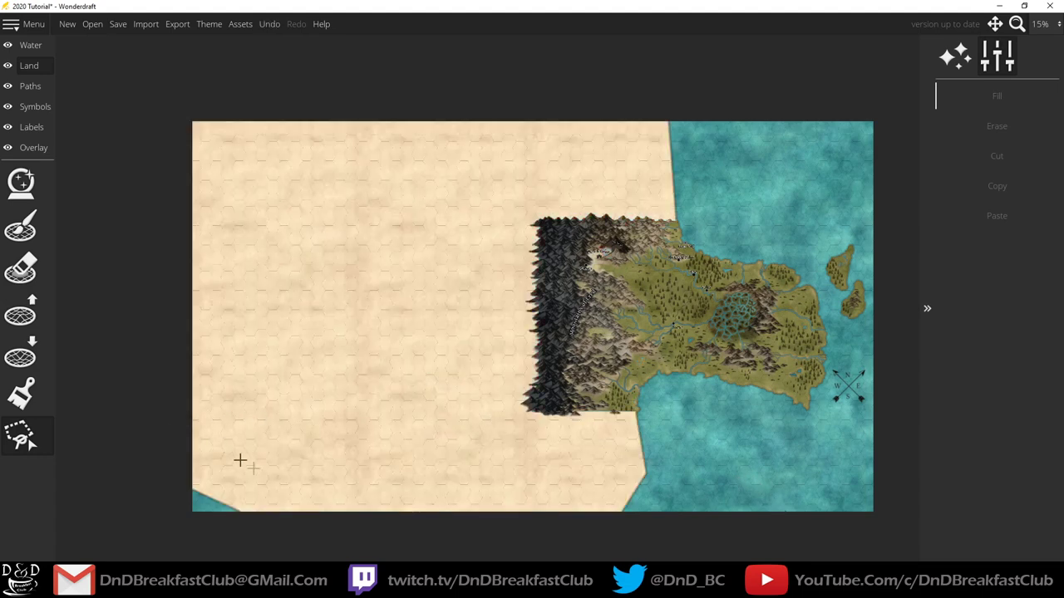
- Lasso the leftover water in the lower-left corner and fill it with land
click(62, 443)
mouse_move(270, 496)
mouse_down()
mouse_move(280, 489)
mouse_move(208, 553)
mouse_move(144, 516)
mouse_move(209, 524)
mouse_up()
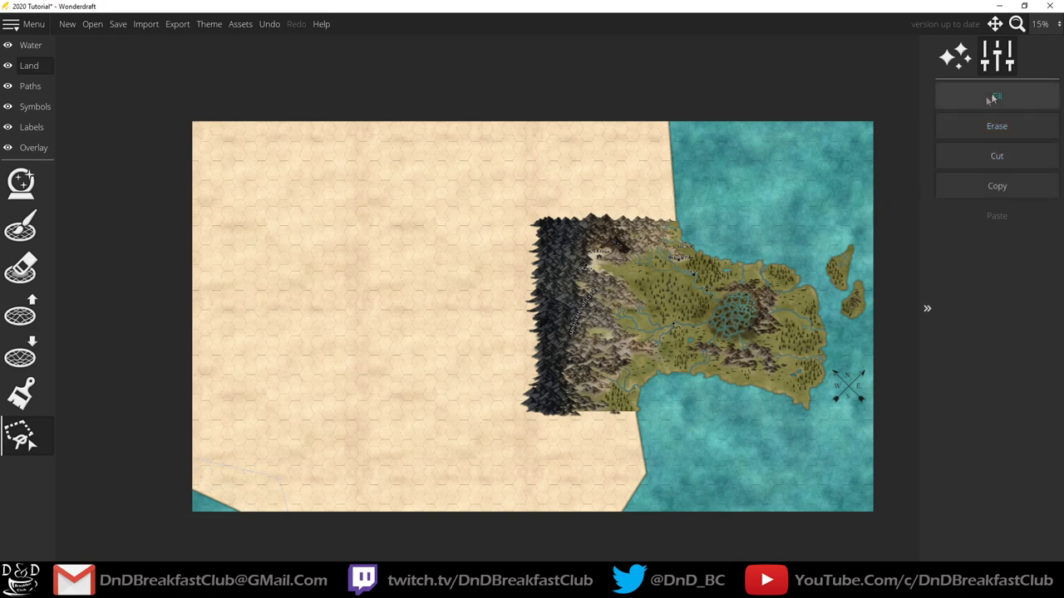
click(947, 97)
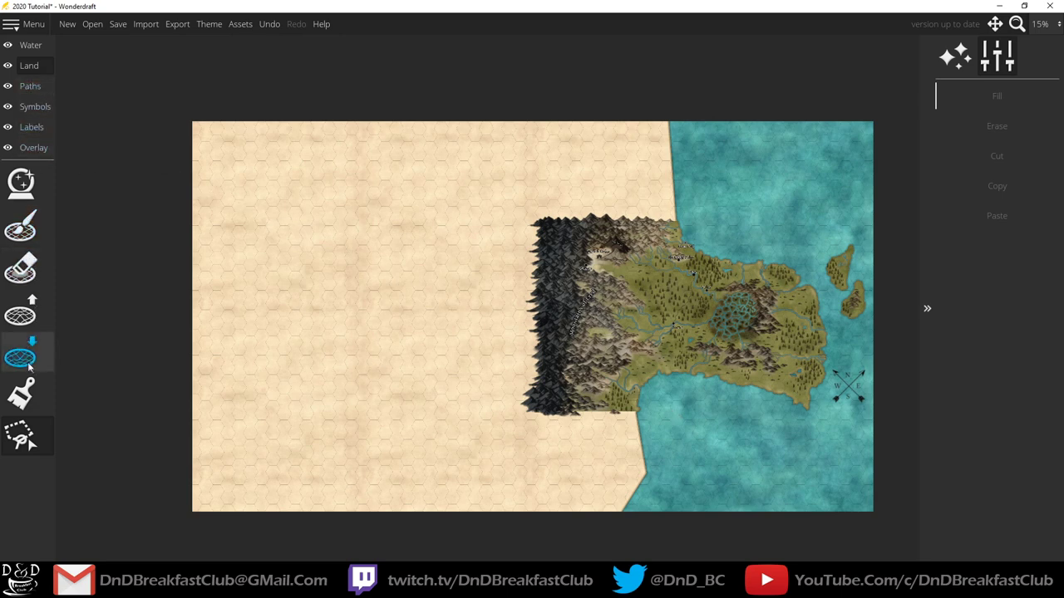
click(24, 329)
- Carve ragged water edges into the straight coastline with the Lower Land brush
click(28, 341)
scroll(682, 153, up, 5)
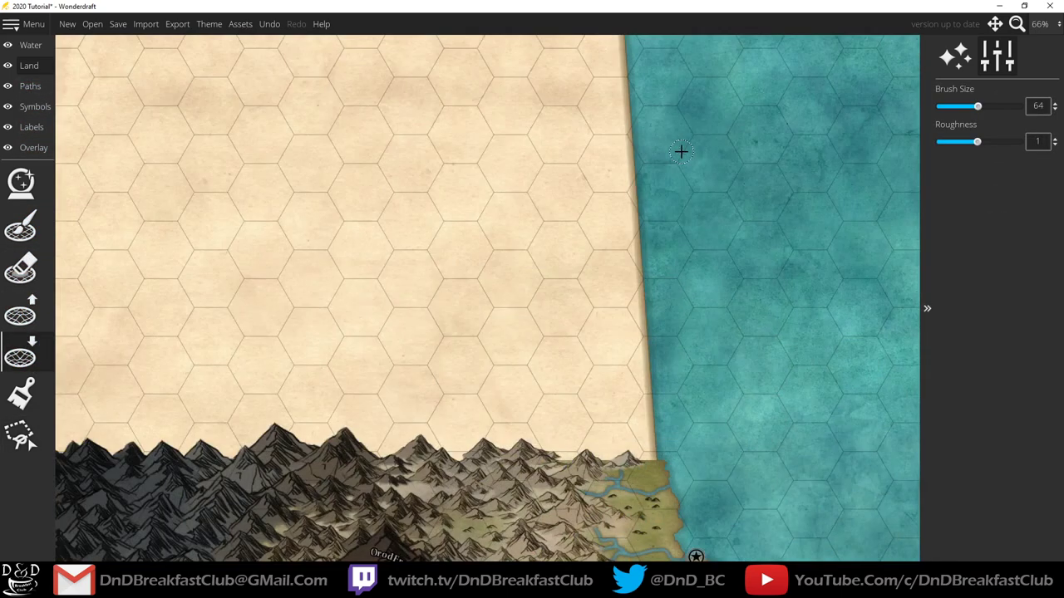
scroll(657, 150, up, 5)
mouse_move(654, 151)
mouse_down()
mouse_move(626, 131)
mouse_move(644, 385)
mouse_move(691, 423)
mouse_up()
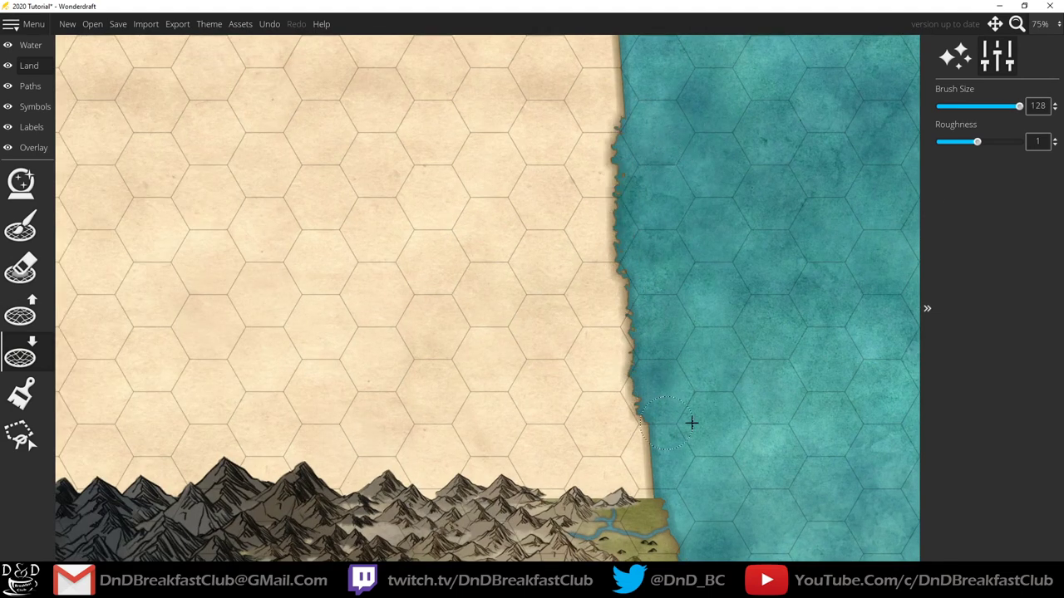
- With roughness lowered to 0.53, carve a water inlet into the coast, extending it down and left
click(952, 141)
mouse_move(637, 332)
mouse_down()
mouse_move(666, 473)
mouse_move(617, 245)
mouse_move(632, 86)
mouse_move(634, 245)
mouse_up()
mouse_move(601, 119)
mouse_down()
mouse_move(592, 187)
mouse_move(562, 254)
mouse_move(558, 310)
mouse_move(603, 238)
mouse_up()
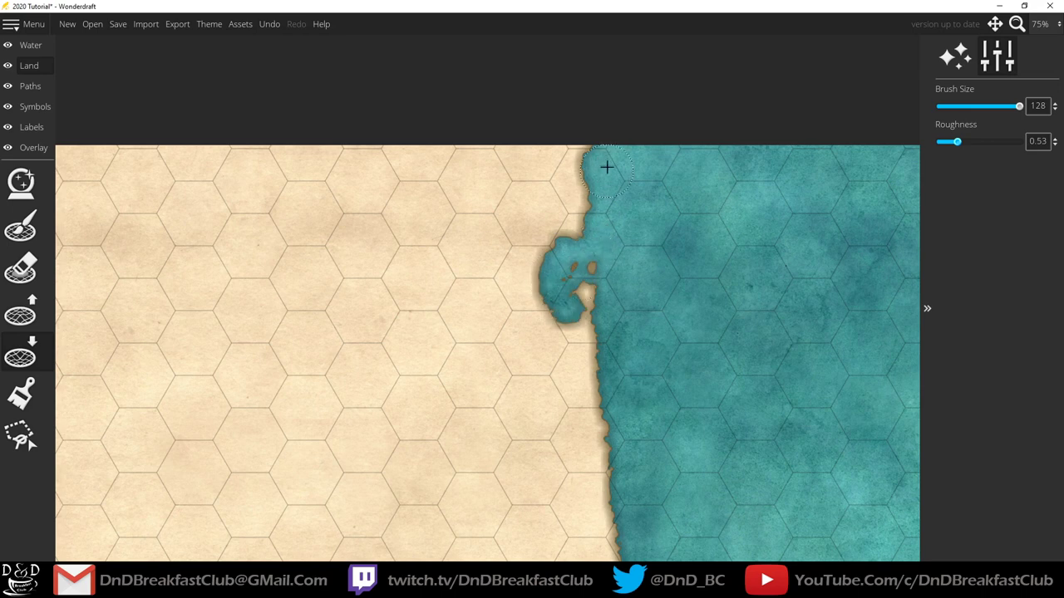
mouse_move(590, 275)
mouse_down()
mouse_move(557, 292)
mouse_move(527, 370)
mouse_up()
scroll(672, 327, down, 5)
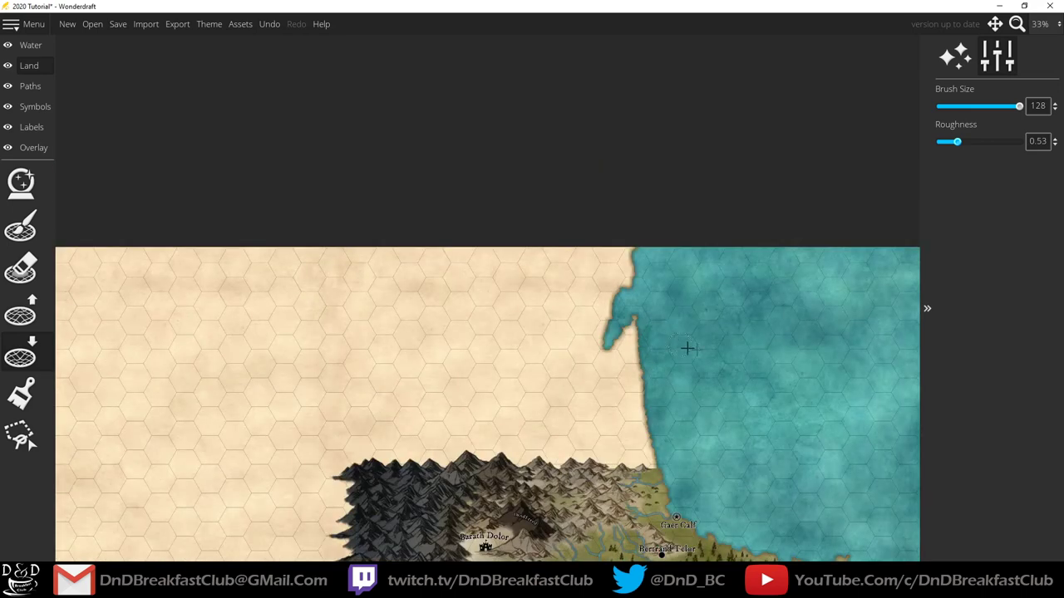
scroll(756, 188, down, 2)
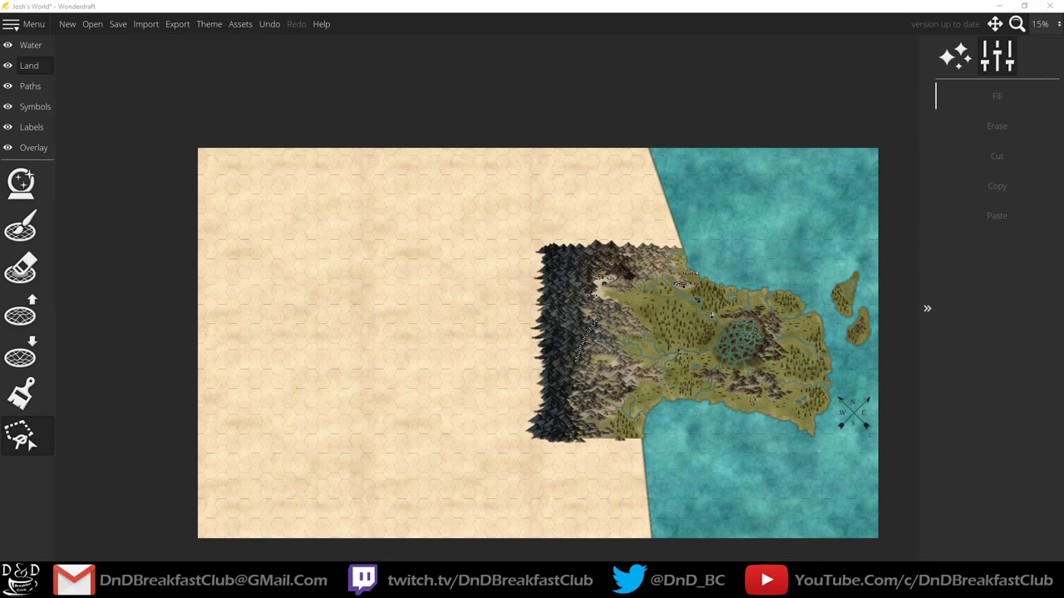
- Discard unsaved changes and create a 1x zoom detail map from a selected area around the landmass
click(22, 30)
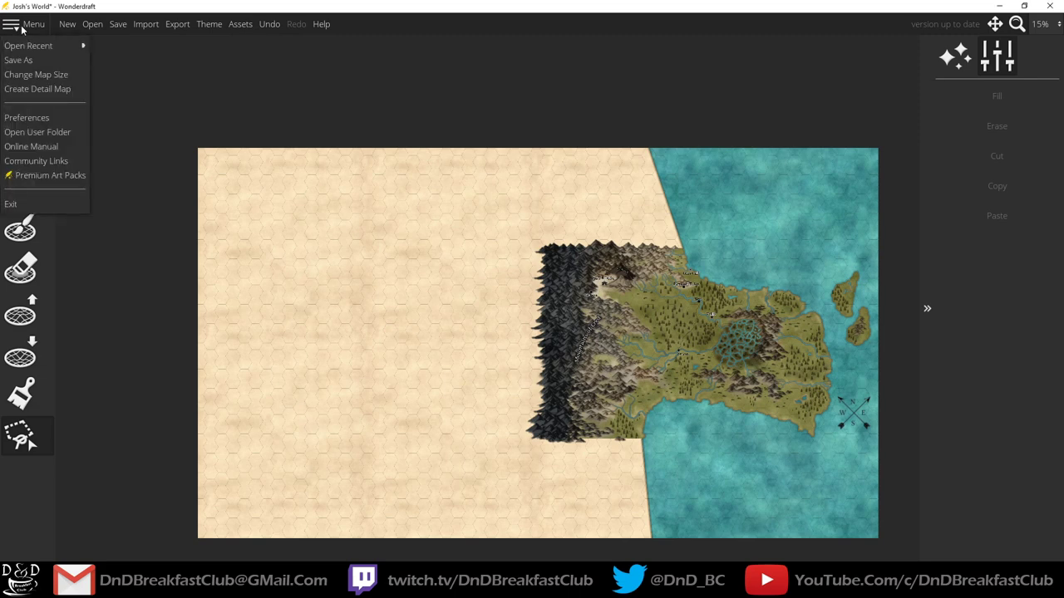
click(38, 88)
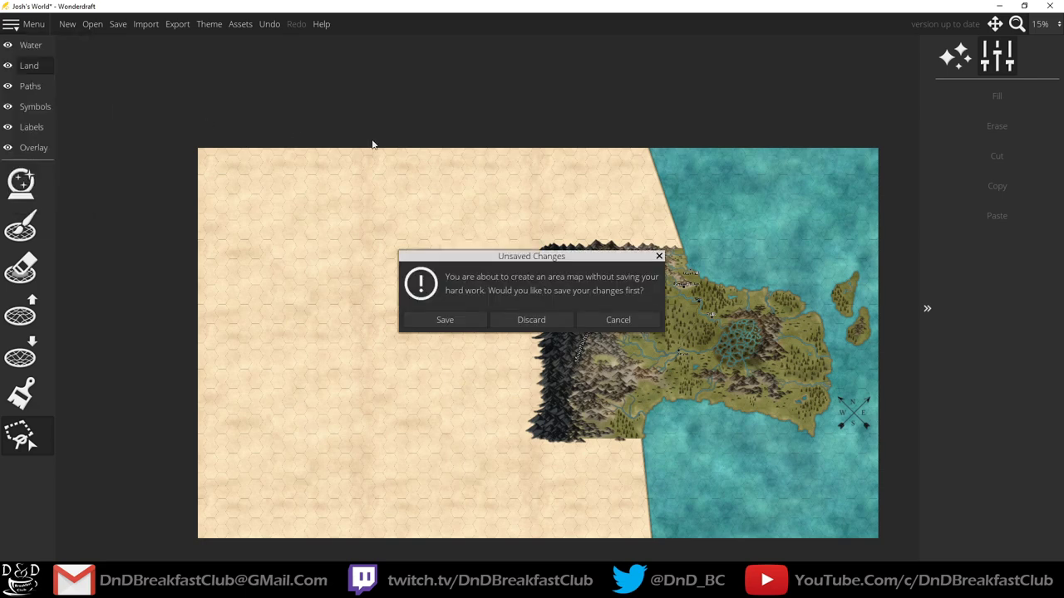
click(522, 323)
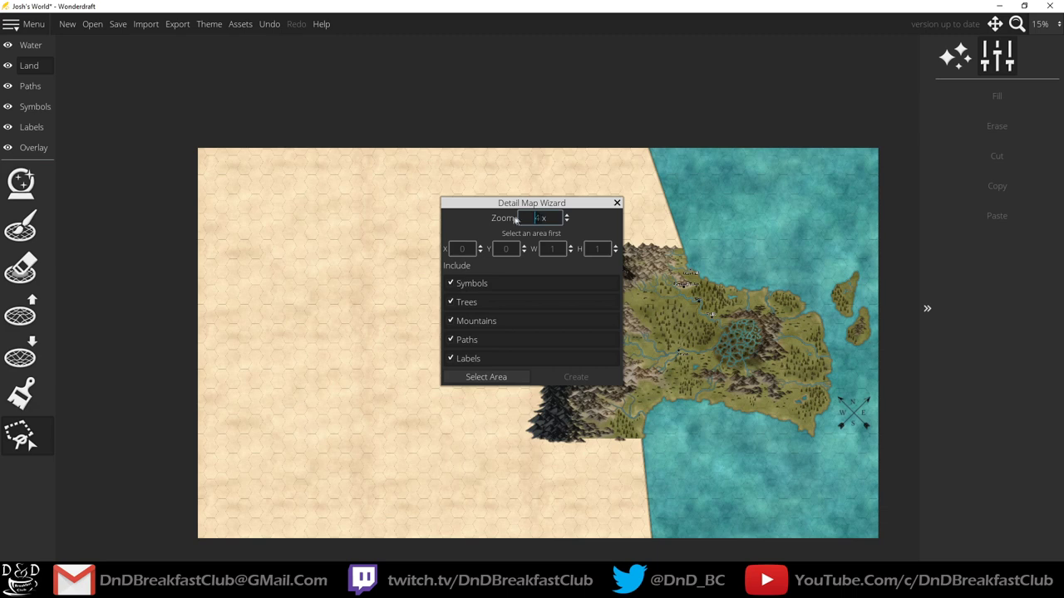
text(1)
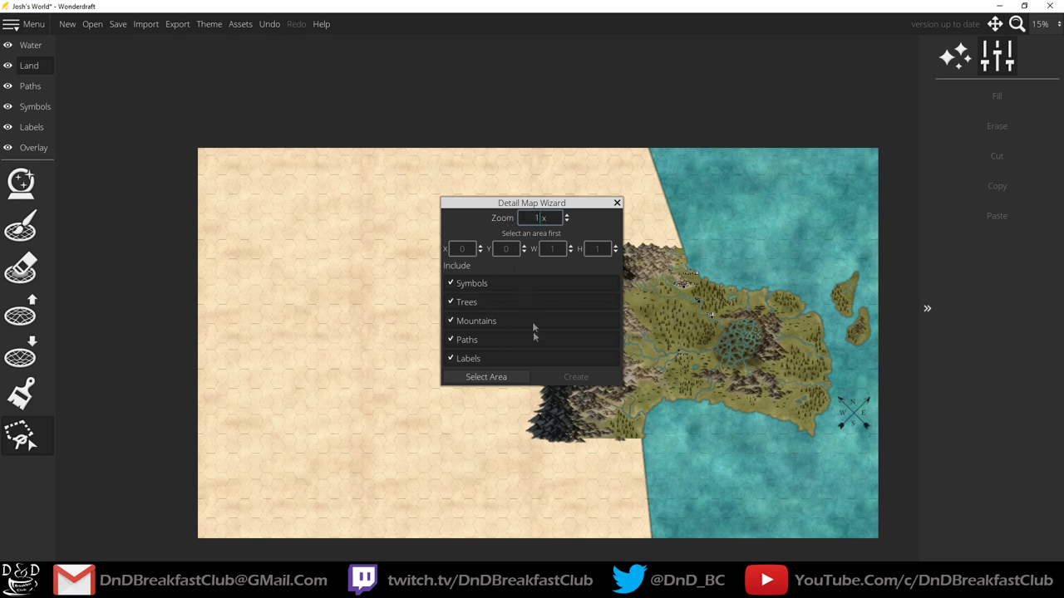
click(489, 378)
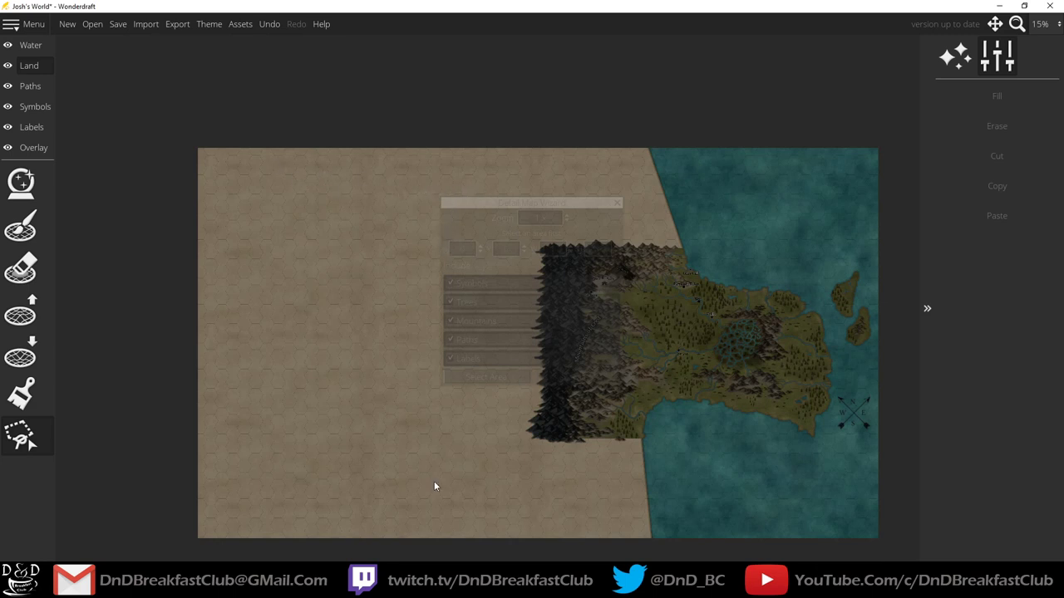
drag(434, 486, 889, 177)
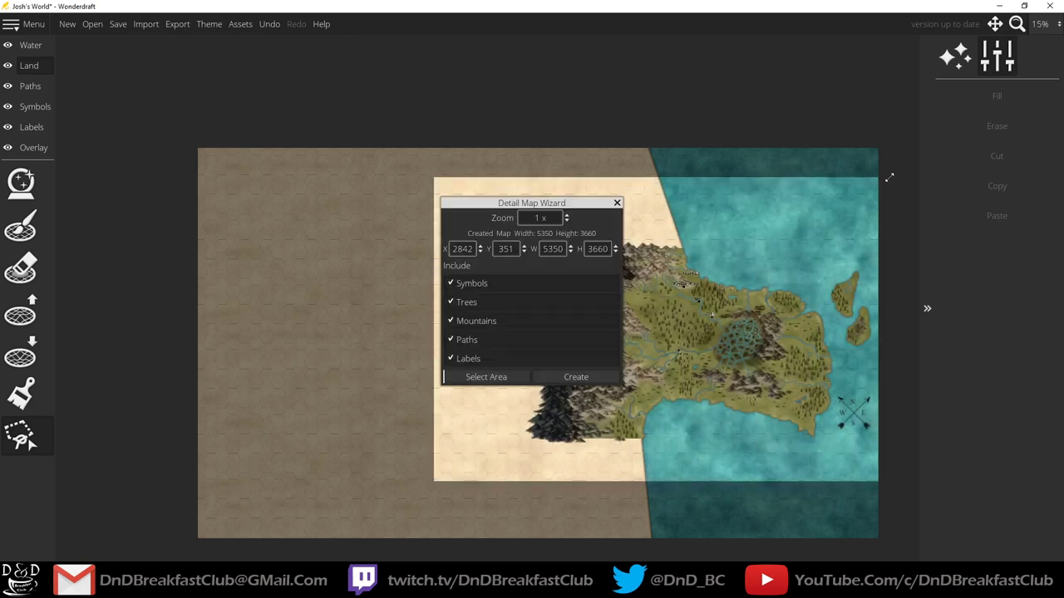
click(572, 380)
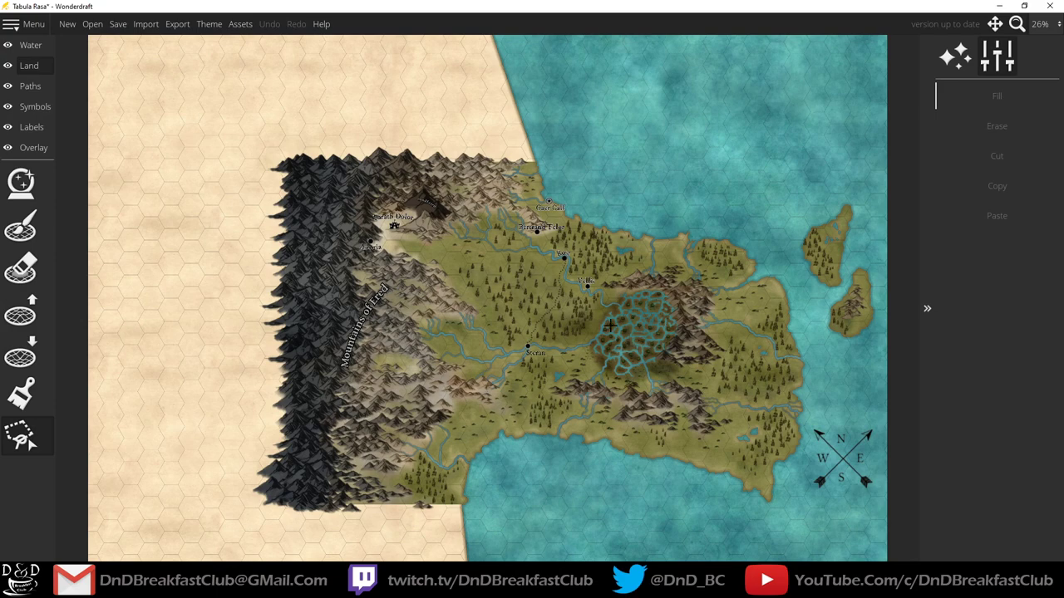
scroll(610, 326, down, 3)
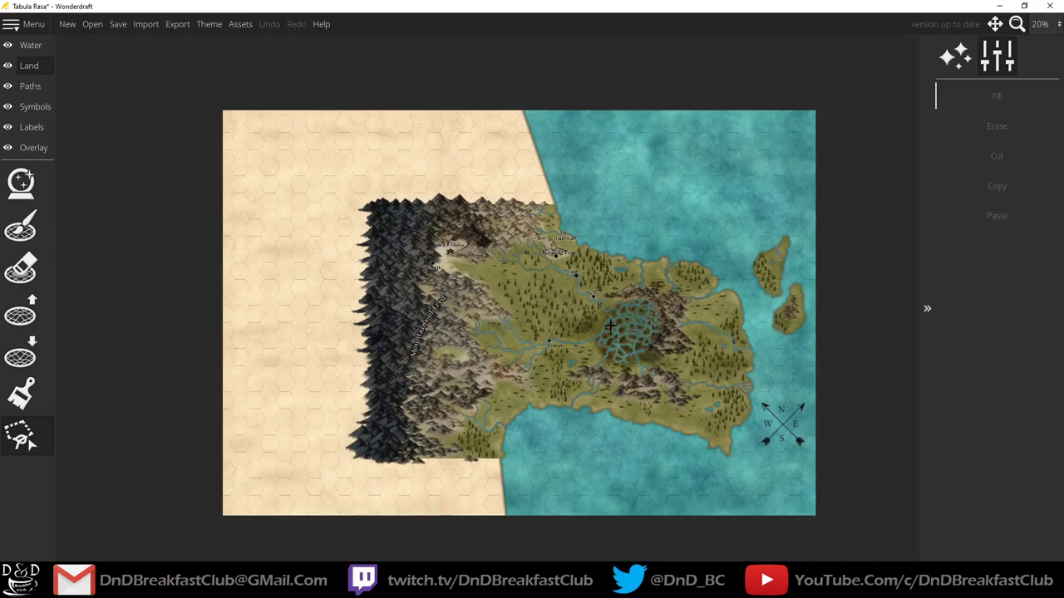